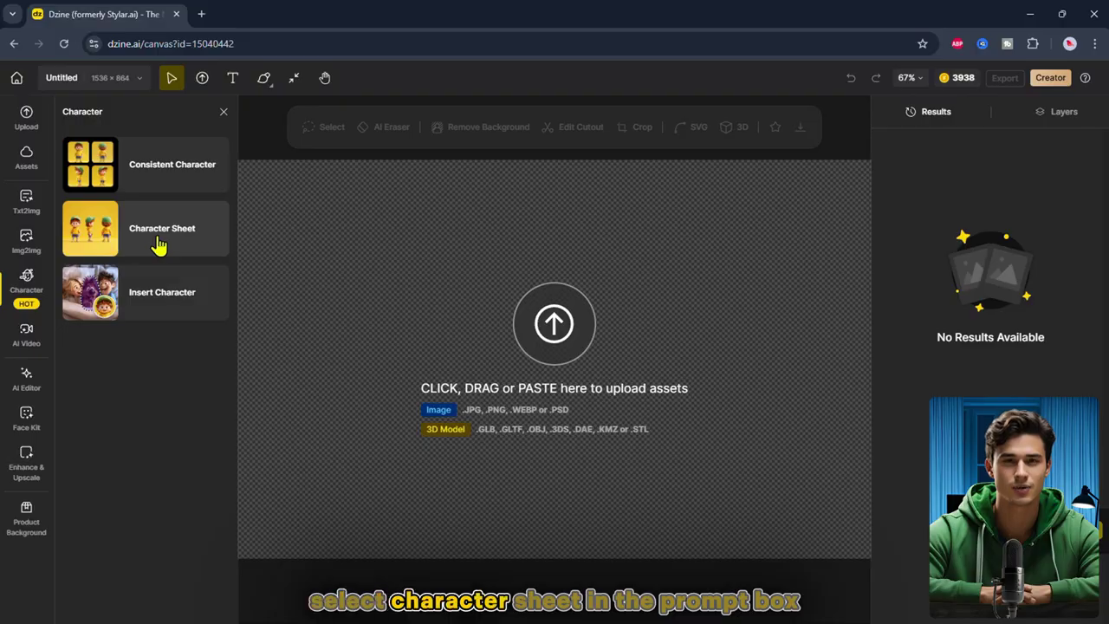
Step: Generate a 16:9 character sheet of Emma, 8 years old, with wavy auburn hair, bright hazel eyes, sky-blue sun t-shirt, denim overalls and white sneakers
{"action": "left_click", "coordinate": [158, 245]}
{"action": "left_click", "coordinate": [92, 189]}
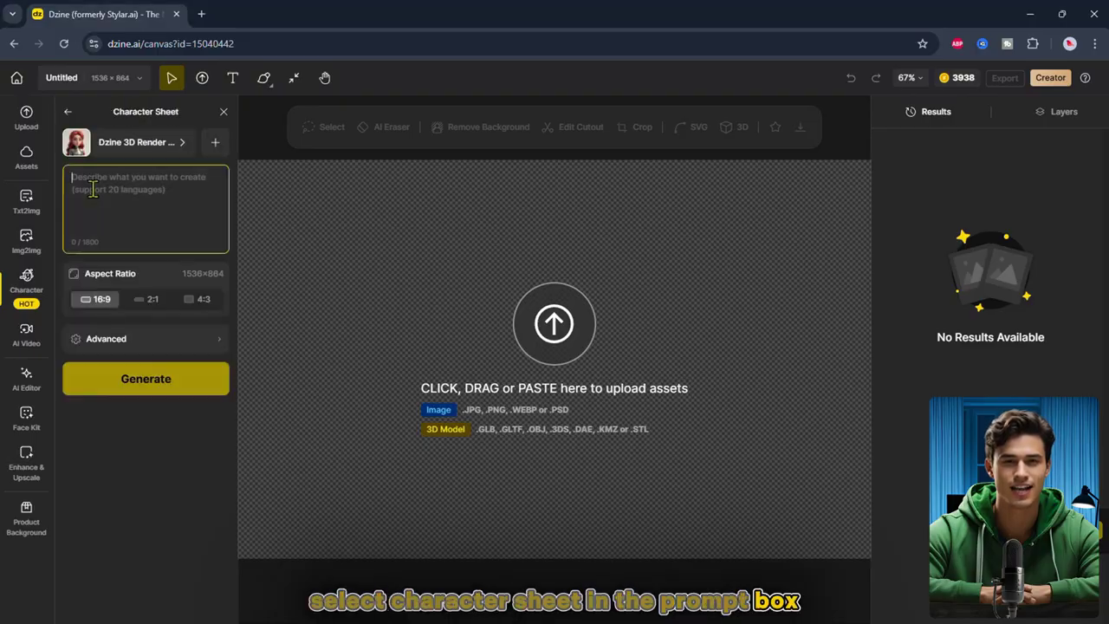
{"action": "type", "text": "Emma, 8 years old, with wavy auburn hair. She has rosy cheeks, a button nose, and bright hazel eyes, she wears a sky-blue t-shirt with a sun design, denim overalls, and white sneakers."}
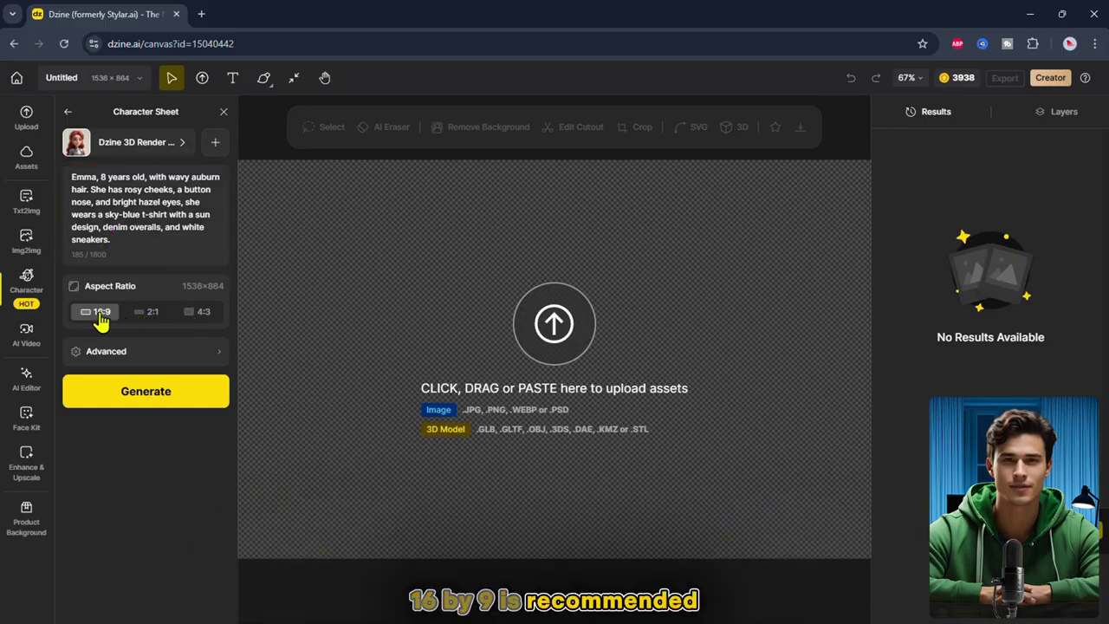
{"action": "left_click", "coordinate": [116, 362]}
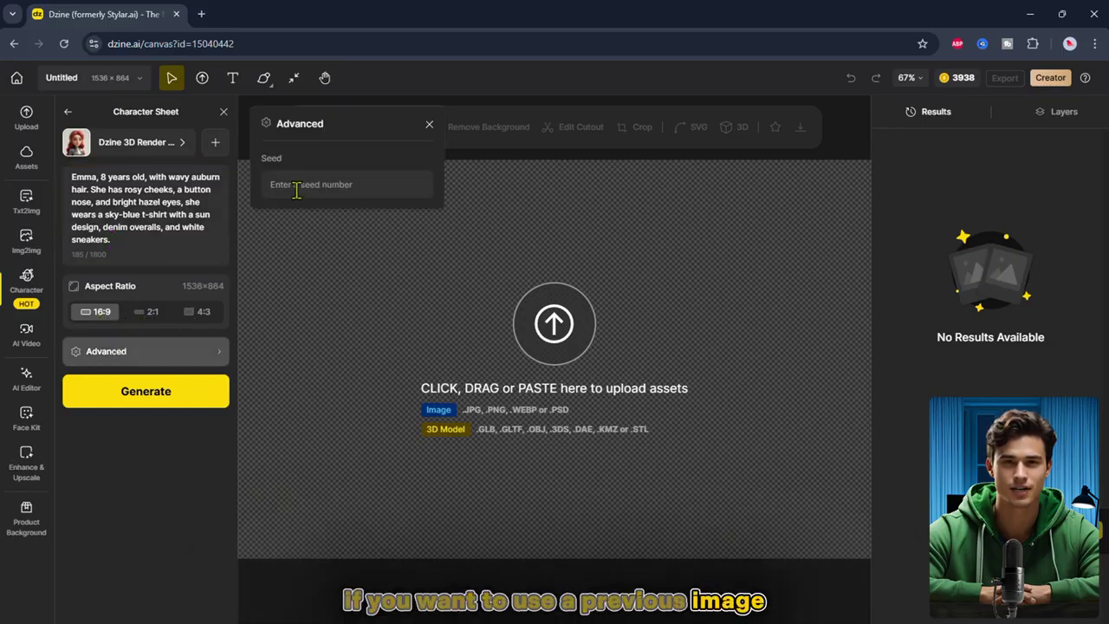
{"action": "left_click", "coordinate": [429, 128]}
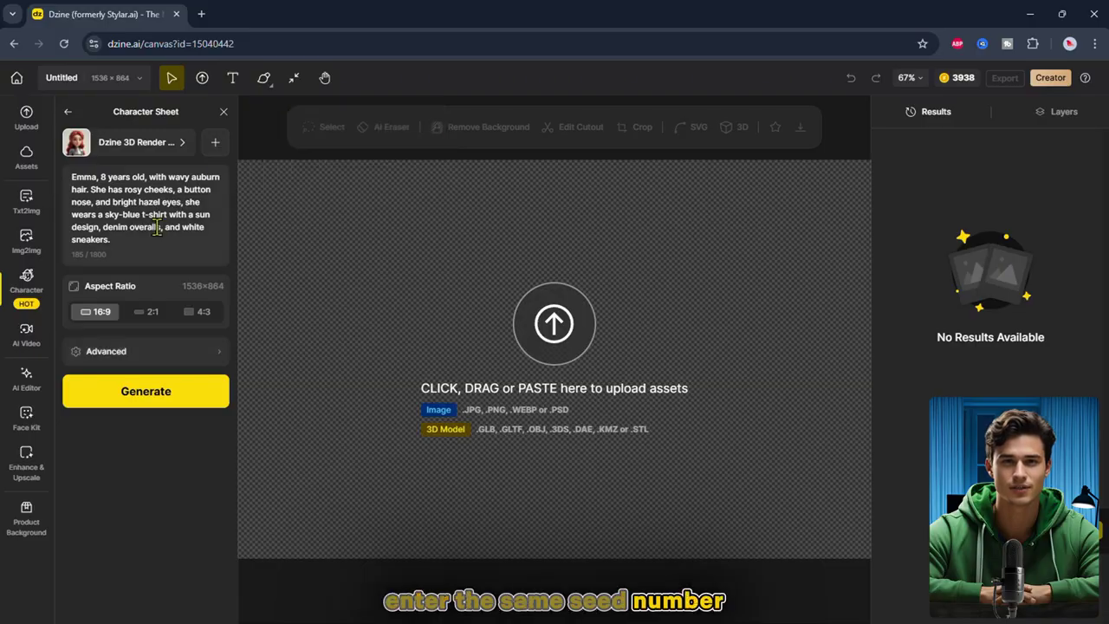
{"action": "left_click", "coordinate": [156, 408]}
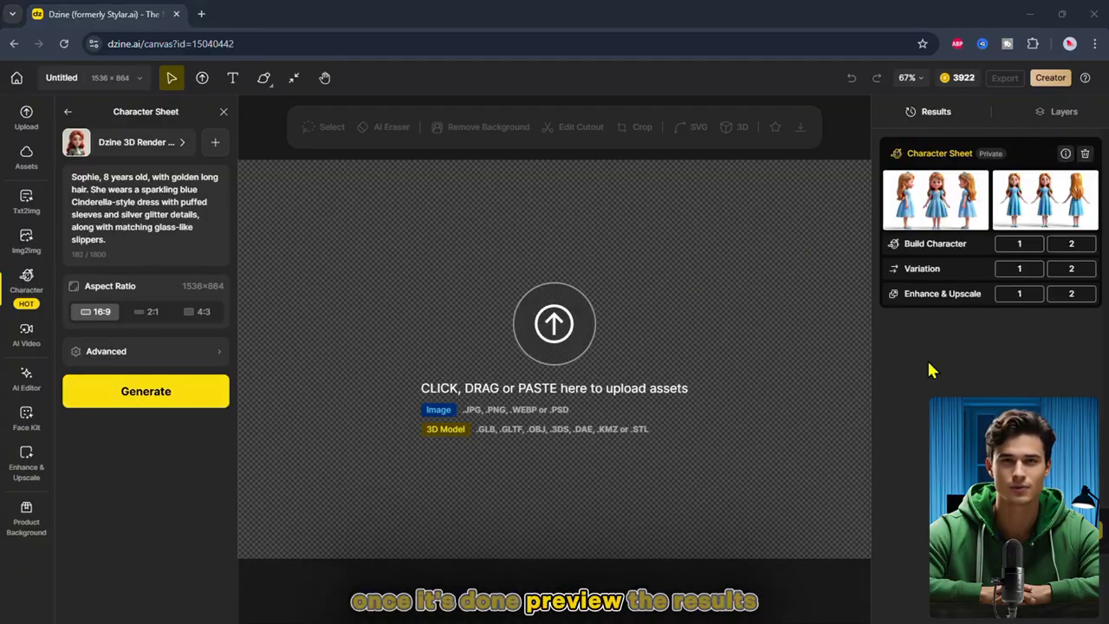
Step: Preview both generated character sheets and place the first one on the canvas
{"action": "mouse_move", "coordinate": [933, 196]}
{"action": "mouse_move", "coordinate": [1050, 195]}
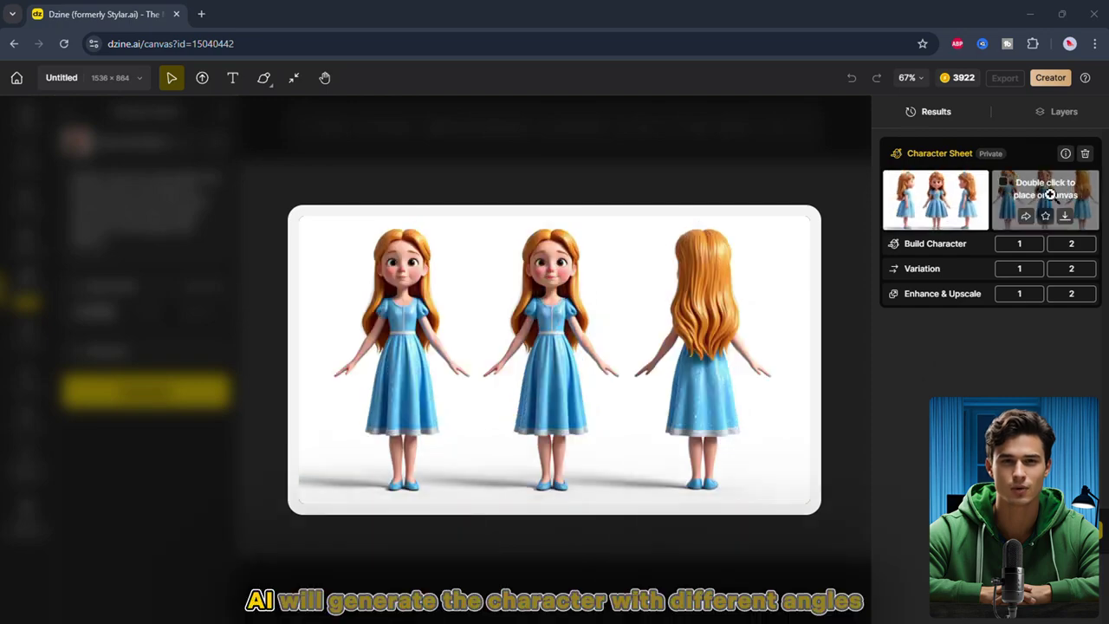
{"action": "double_click", "coordinate": [945, 194]}
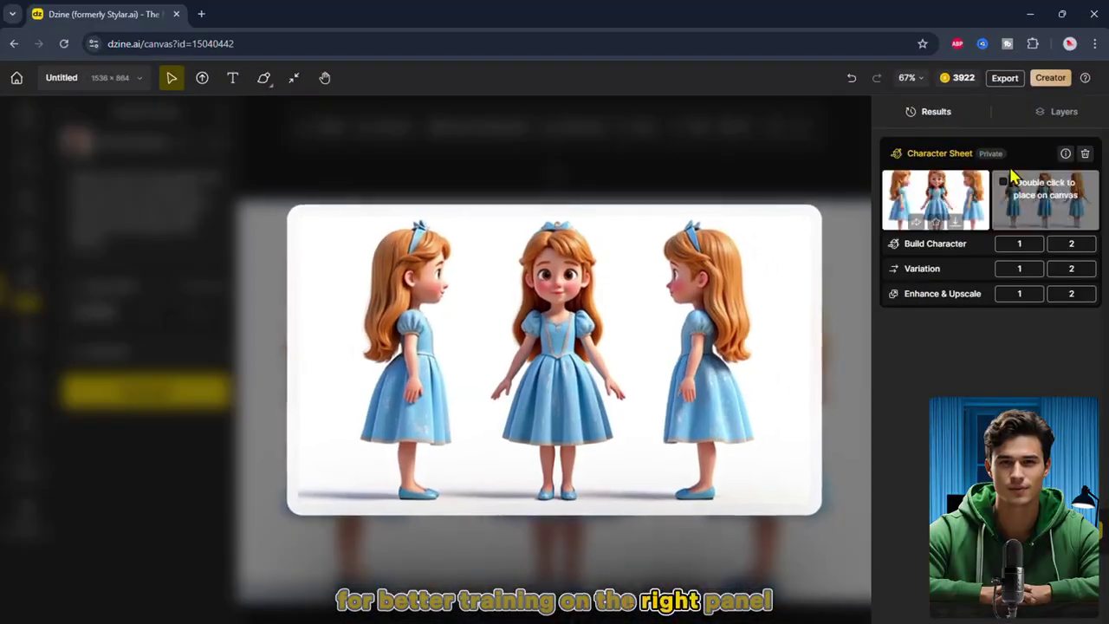
Step: Duplicate the character sheet layer twice so that each of the three poses has its own layer
{"action": "left_click", "coordinate": [1050, 117]}
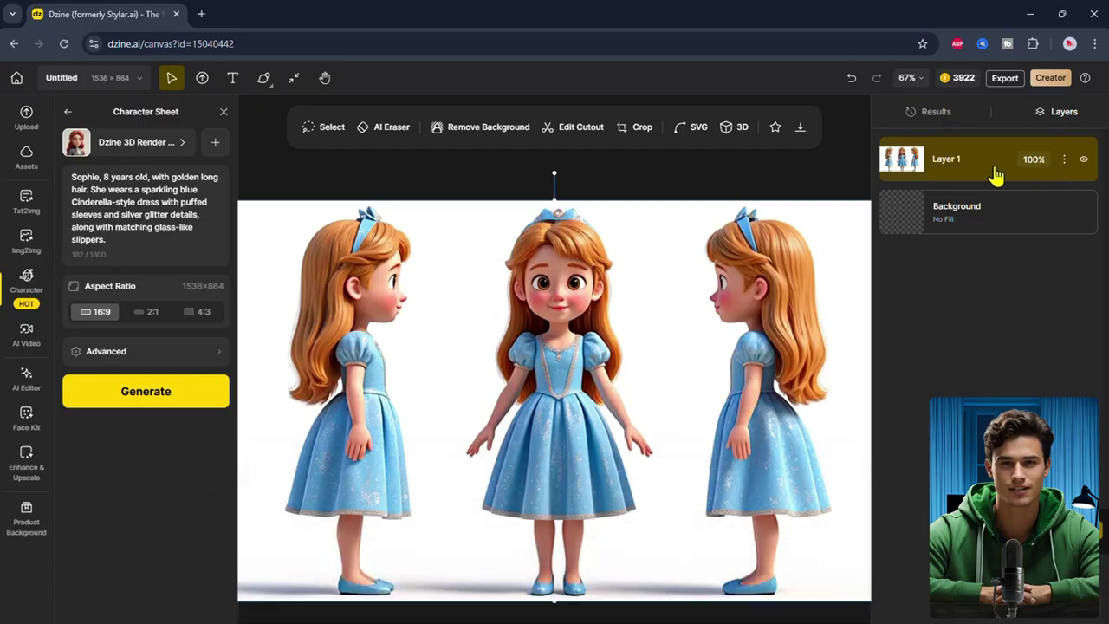
{"action": "left_click", "coordinate": [1063, 161]}
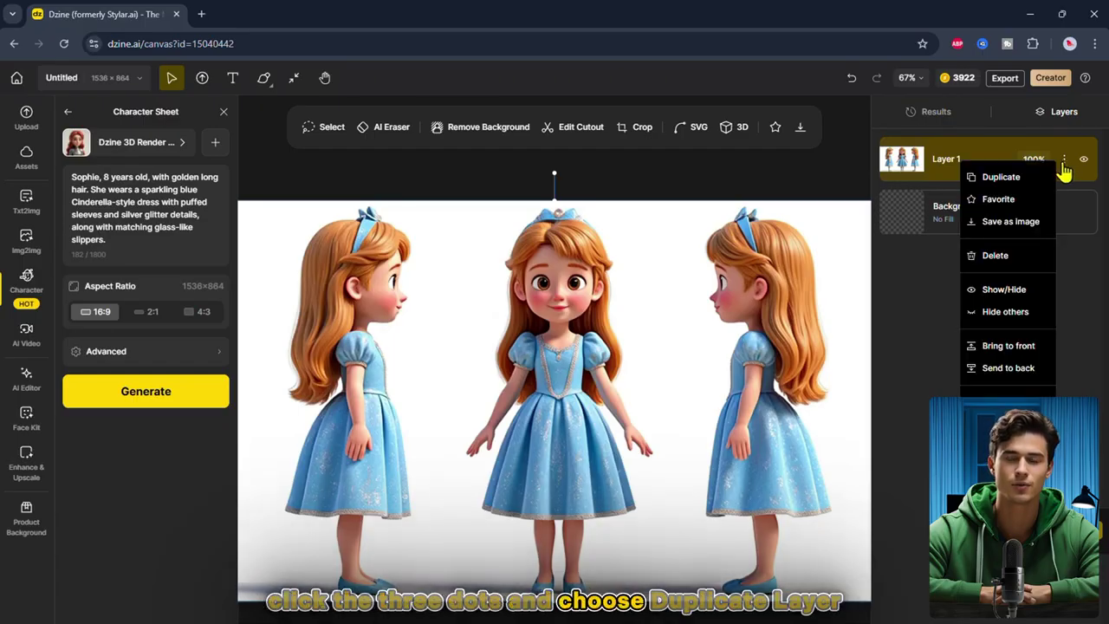
{"action": "left_click", "coordinate": [1031, 177]}
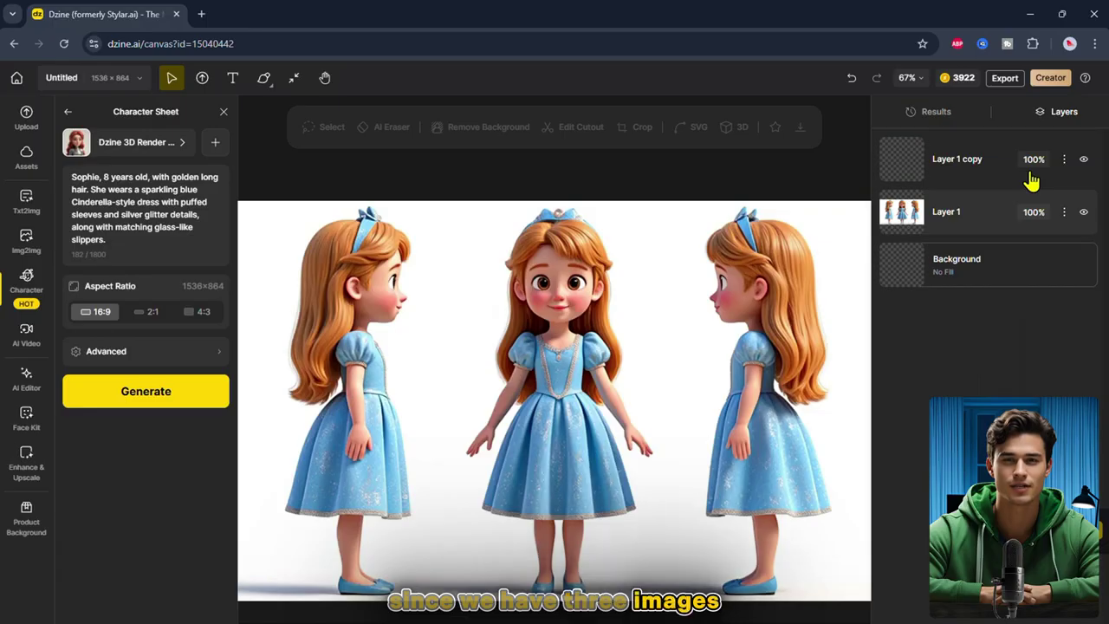
{"action": "left_click", "coordinate": [1030, 177]}
{"action": "left_click", "coordinate": [1064, 160]}
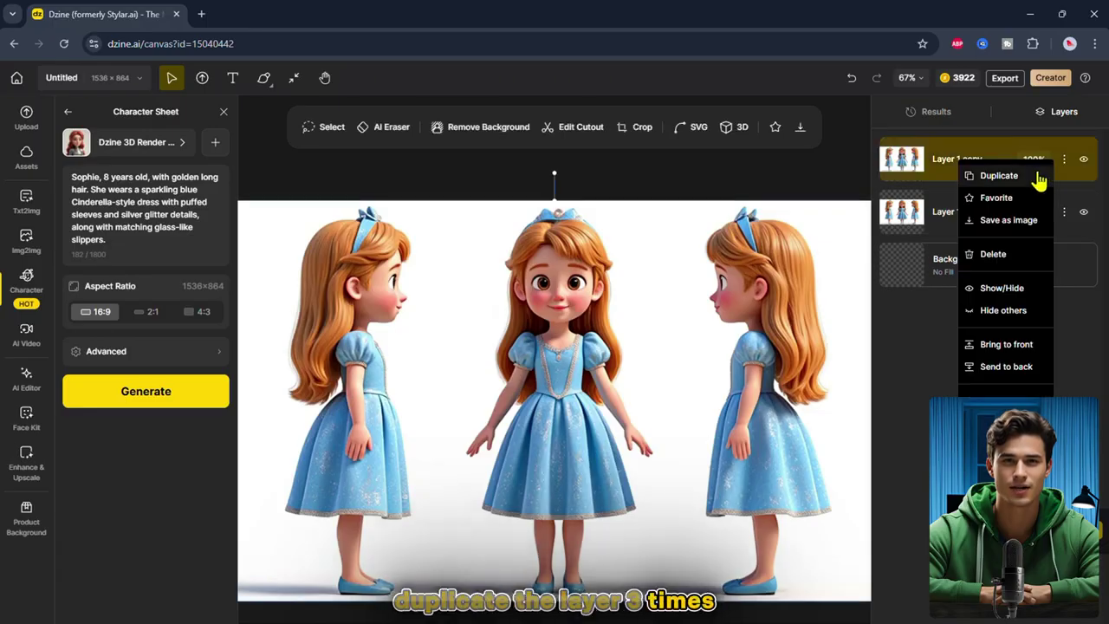
{"action": "left_click", "coordinate": [1032, 176]}
Step: Crop Layer 1 to the right-facing side view, Layer 1 copy to the front view and Layer 1 copy 2 to the left-facing side view
{"action": "left_click", "coordinate": [977, 271]}
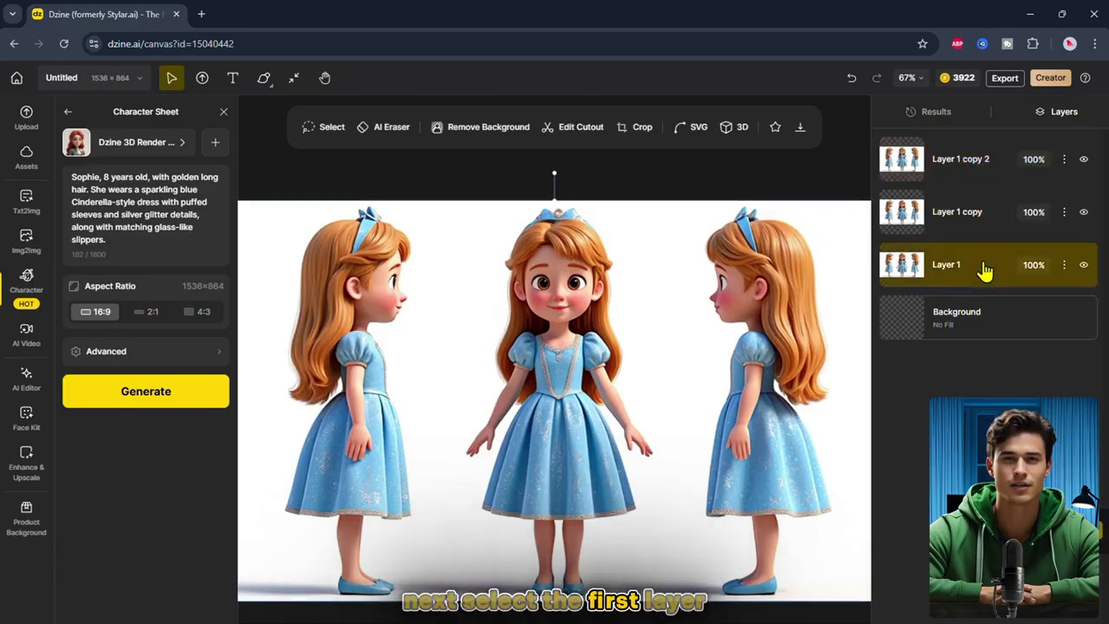
{"action": "left_click", "coordinate": [627, 135]}
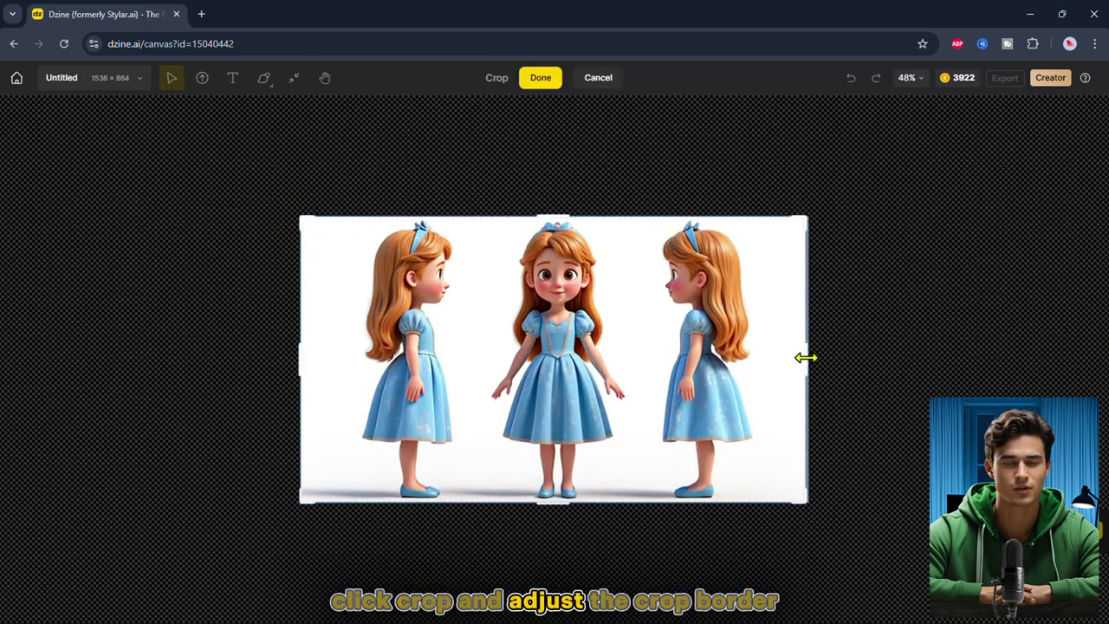
{"action": "left_click_drag", "start_coordinate": [804, 356], "coordinate": [488, 372]}
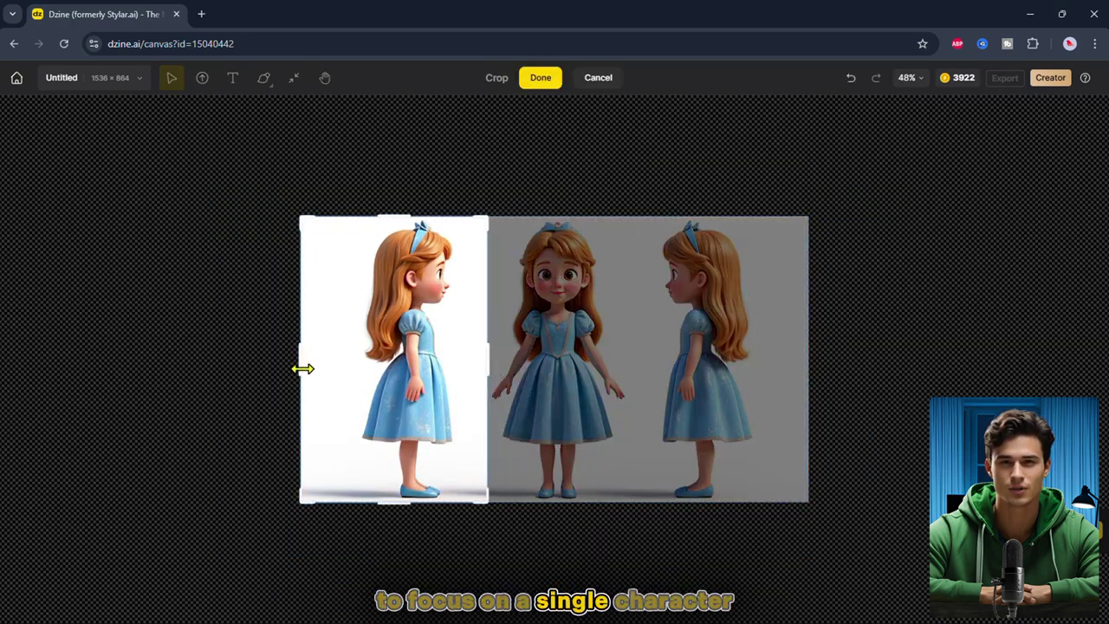
{"action": "left_click", "coordinate": [540, 78]}
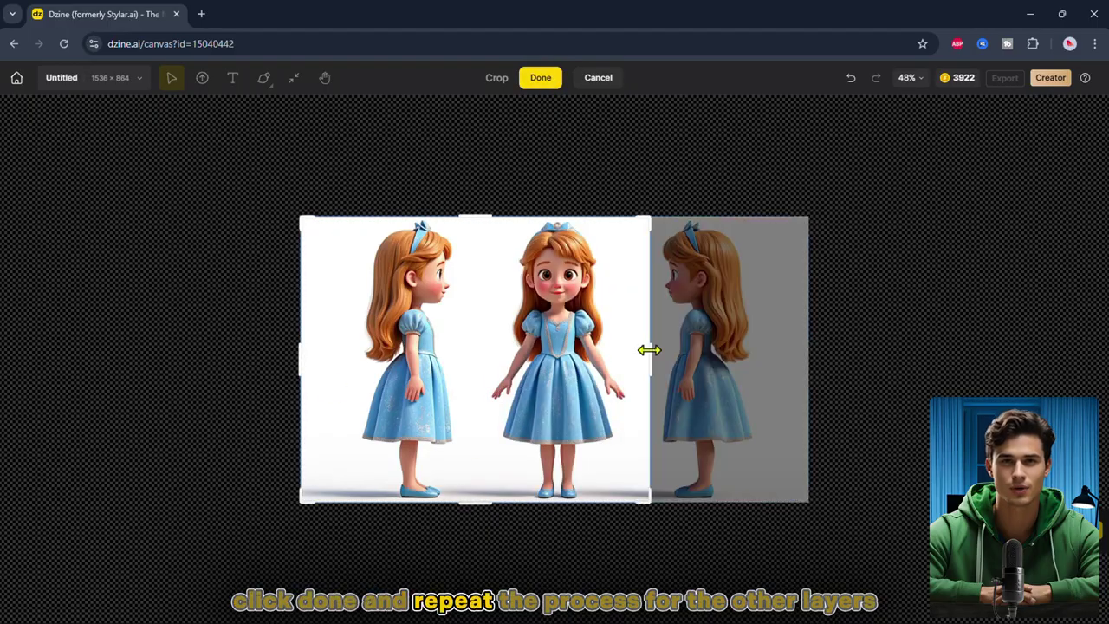
{"action": "left_click_drag", "start_coordinate": [305, 381], "coordinate": [453, 381]}
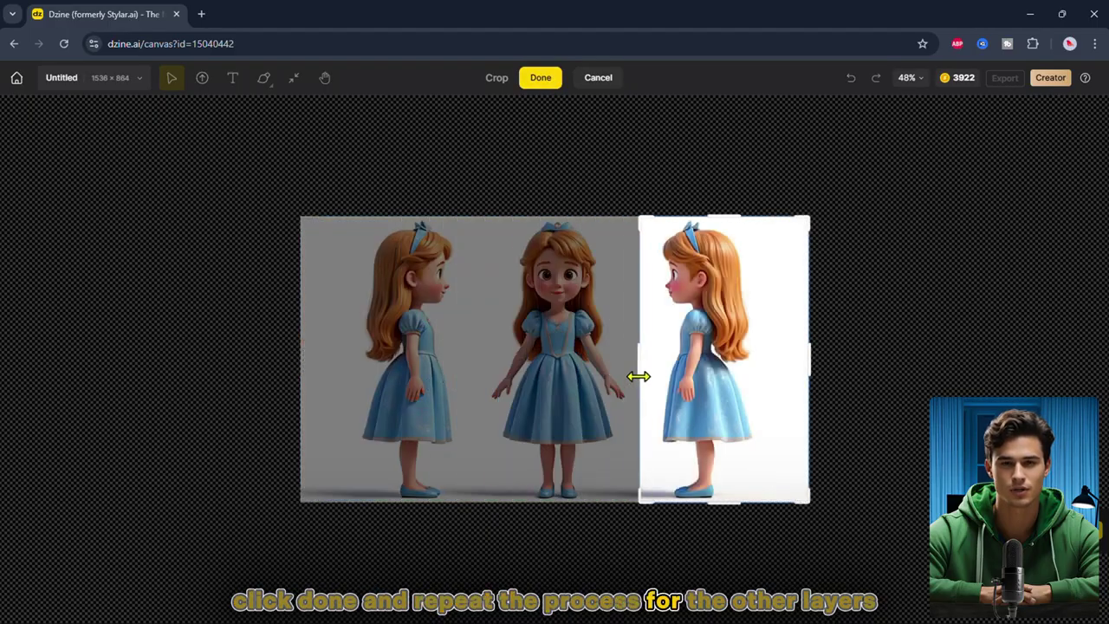
{"action": "left_click_drag", "start_coordinate": [635, 376], "coordinate": [627, 355]}
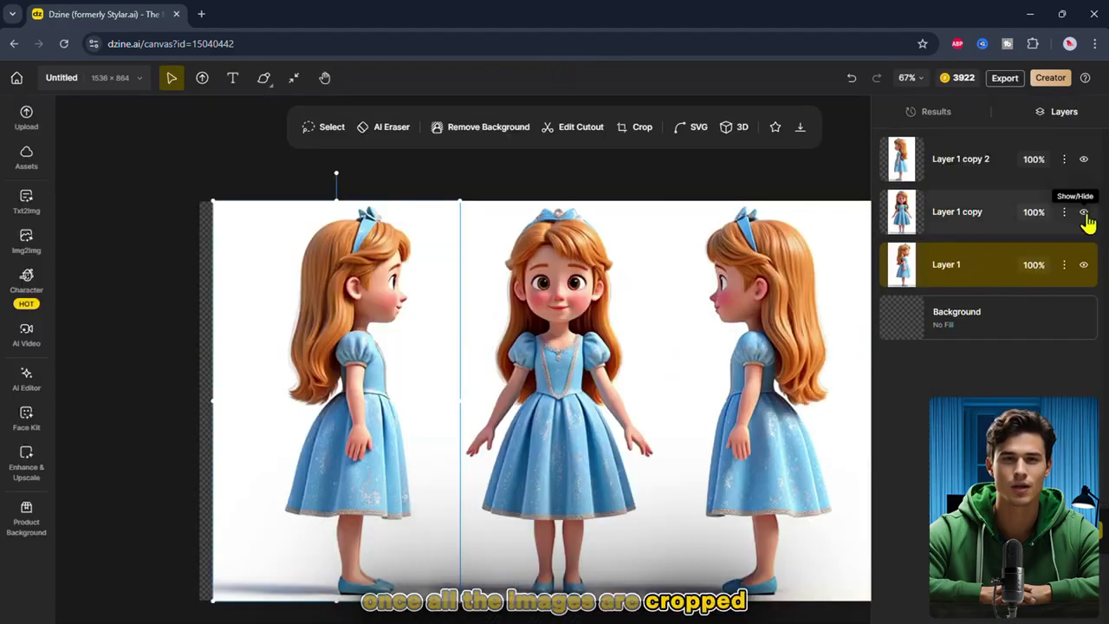
Step: Hide Layer 1 copy and Layer 1 copy 2, and fit the canvas to the content of Layer 1
{"action": "left_click", "coordinate": [1083, 212]}
{"action": "left_click", "coordinate": [1083, 160]}
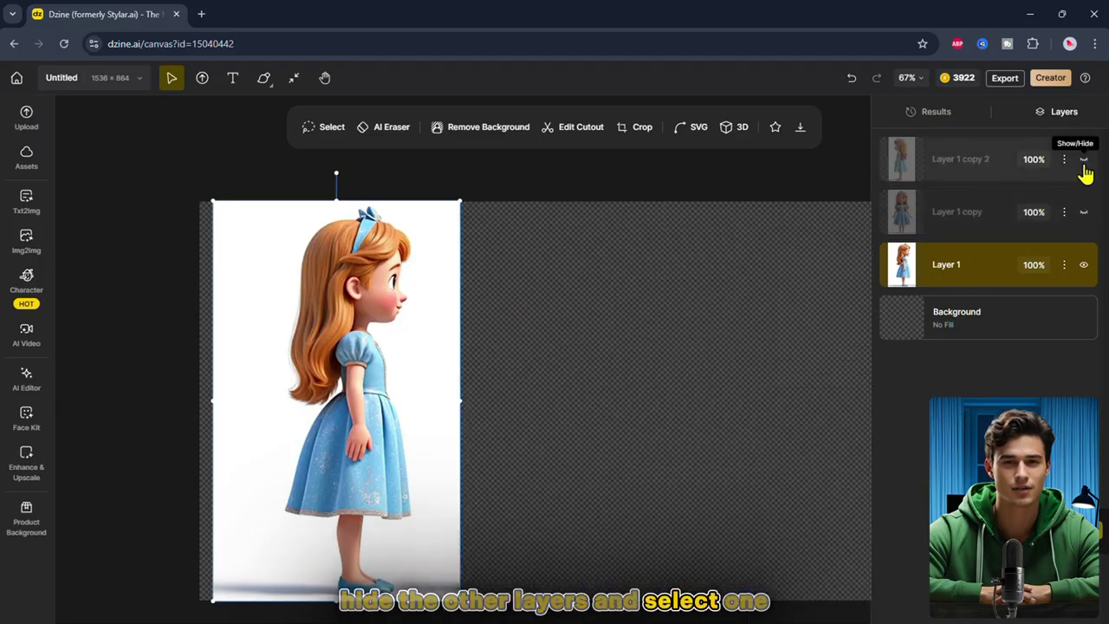
{"action": "left_click_drag", "start_coordinate": [350, 371], "coordinate": [376, 373]}
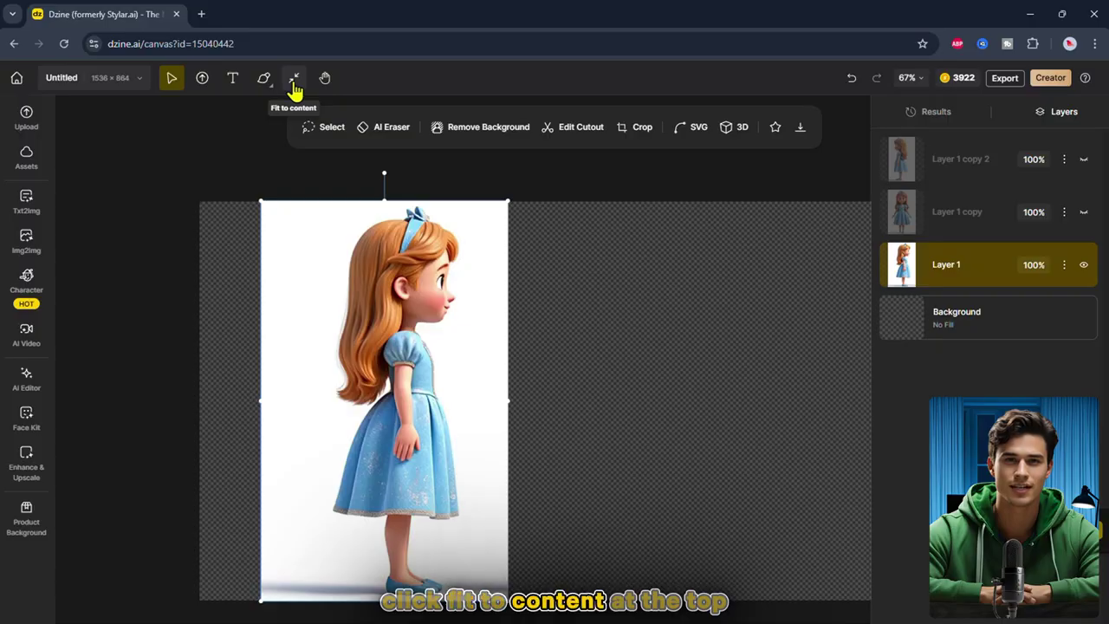
{"action": "left_click", "coordinate": [295, 80]}
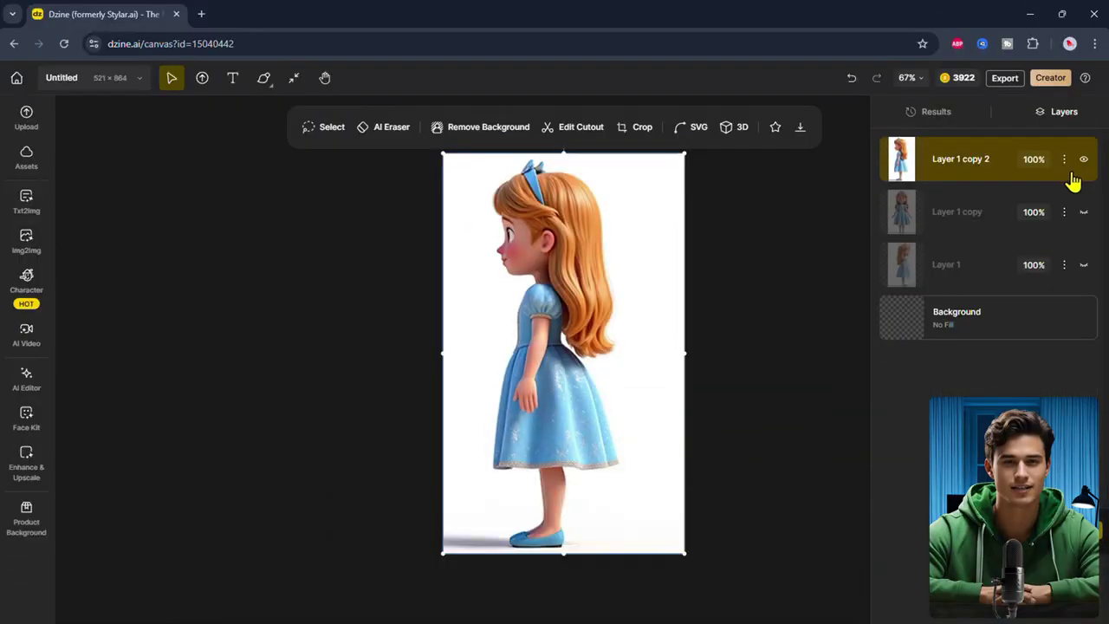
Step: Hide Layer 1 copy 2, then show and select Layer 1 as the only visible pose
{"action": "left_click", "coordinate": [1082, 161]}
{"action": "left_click", "coordinate": [1080, 261]}
{"action": "left_click", "coordinate": [987, 277]}
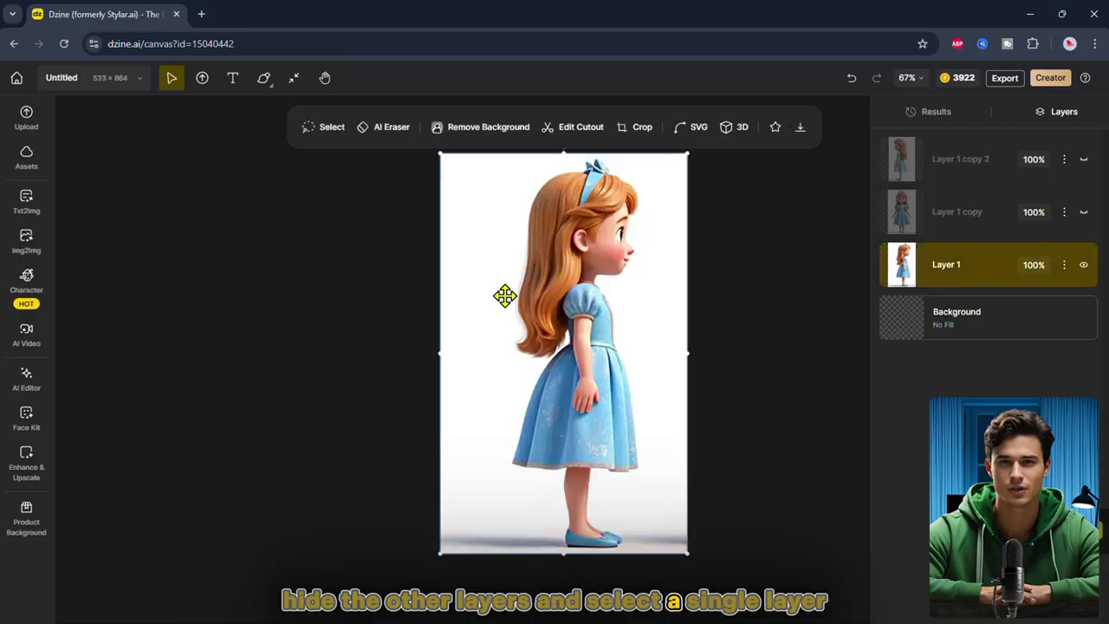
Step: Enhance the right-facing side view with the Portrait type at Standard strength and download the enhanced image
{"action": "left_click", "coordinate": [31, 481]}
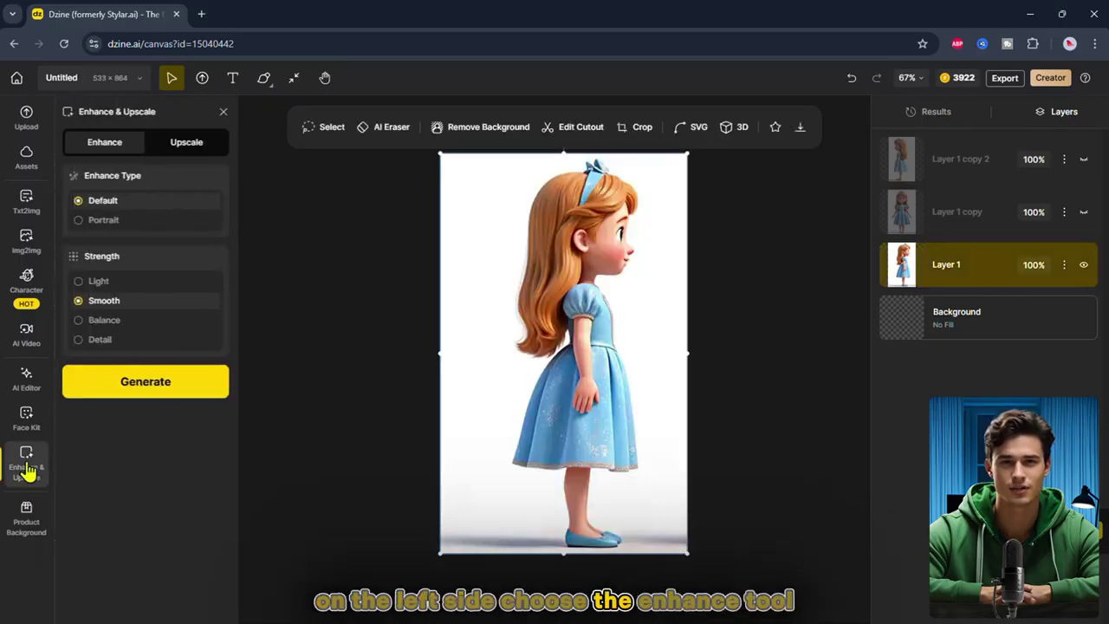
{"action": "left_click", "coordinate": [125, 224]}
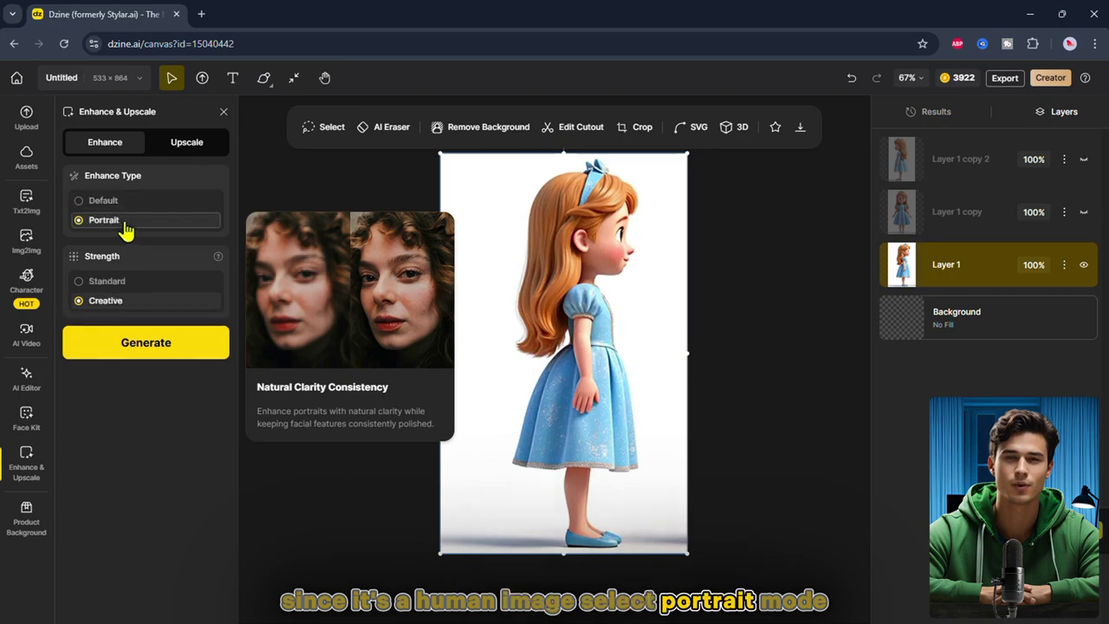
{"action": "left_click", "coordinate": [128, 284]}
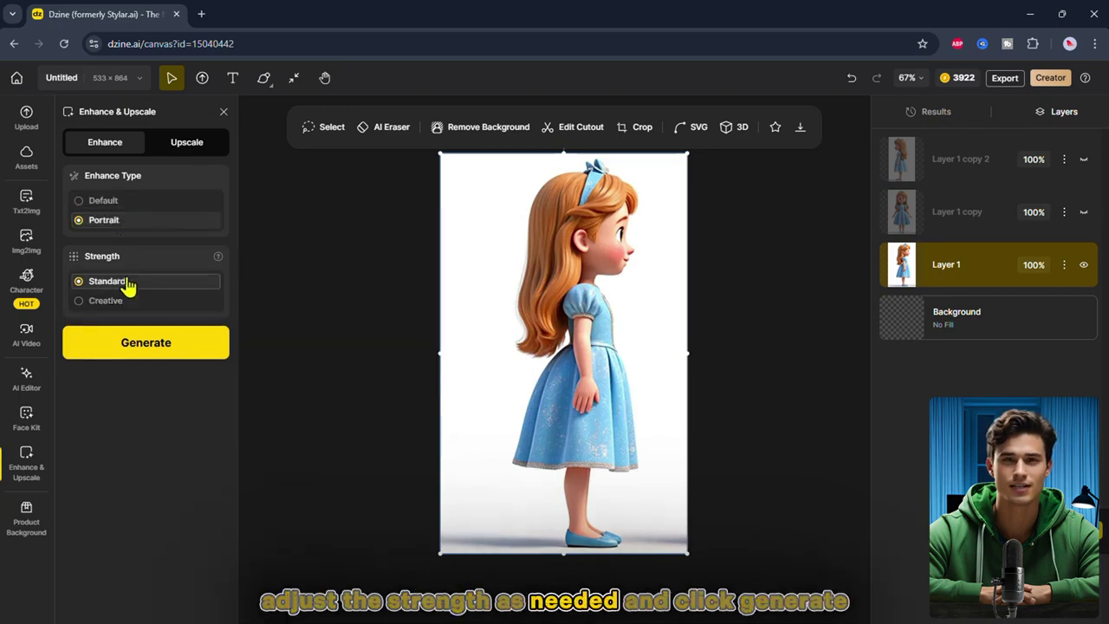
{"action": "left_click", "coordinate": [136, 357]}
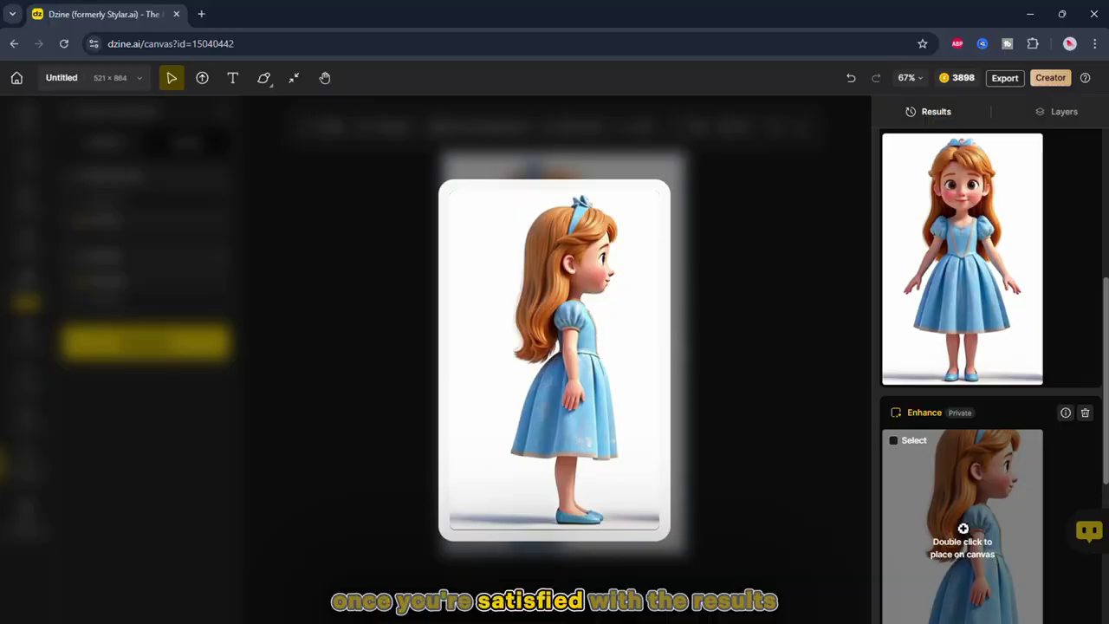
{"action": "scroll", "coordinate": [962, 528], "scroll_direction": "down", "scroll_amount": 3}
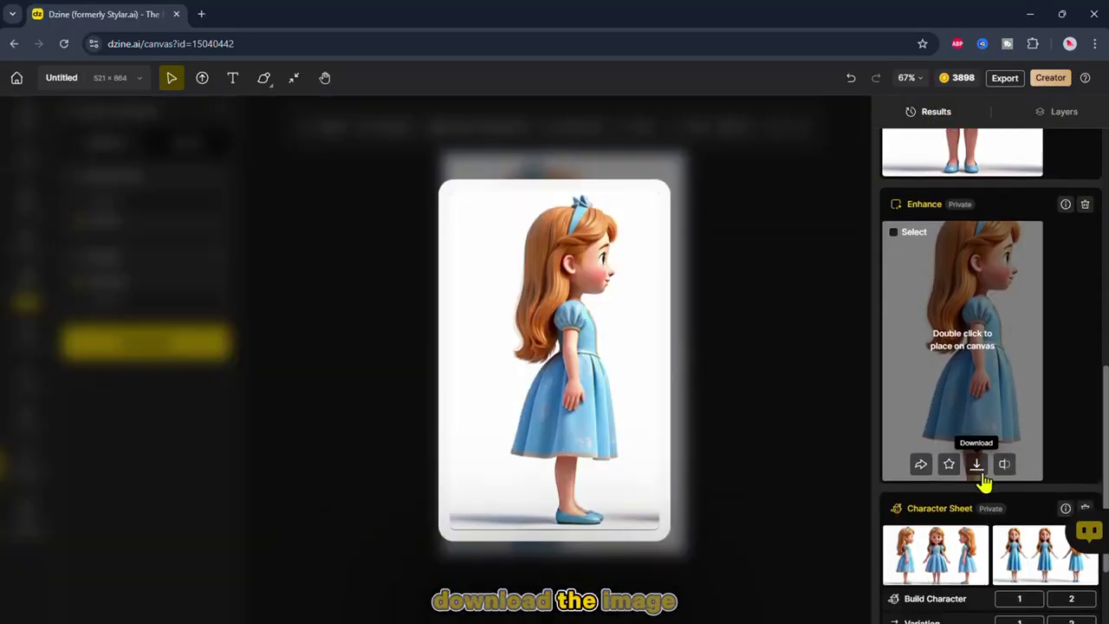
{"action": "left_click", "coordinate": [976, 466]}
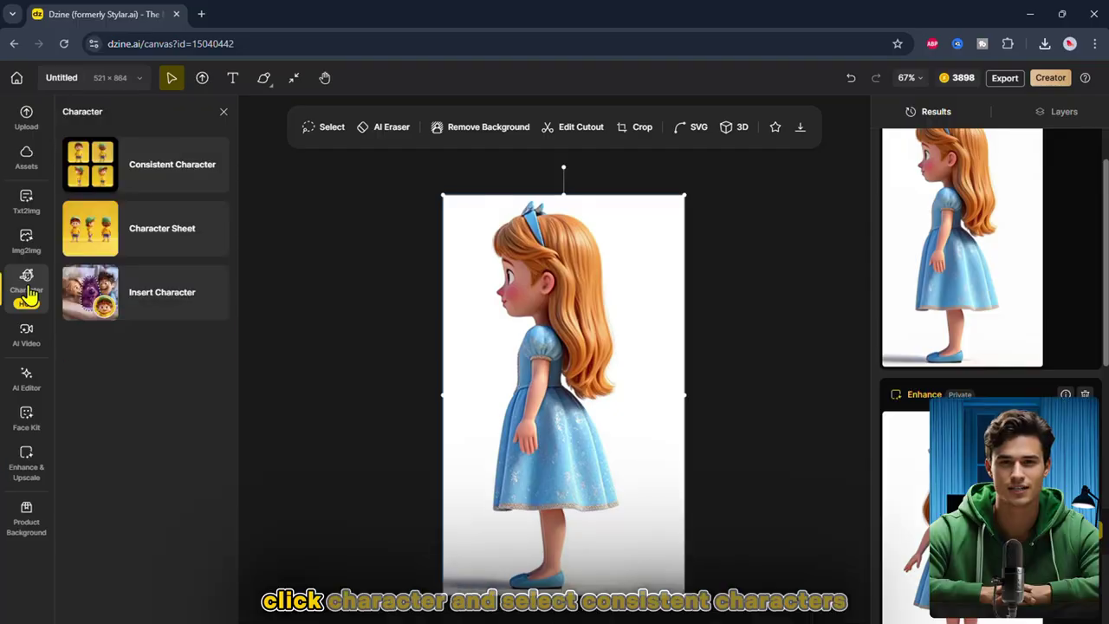
Step: Open the Consistent Character library and examine the training images of the Lip Boy preset
{"action": "left_click", "coordinate": [148, 178]}
{"action": "left_click", "coordinate": [154, 143]}
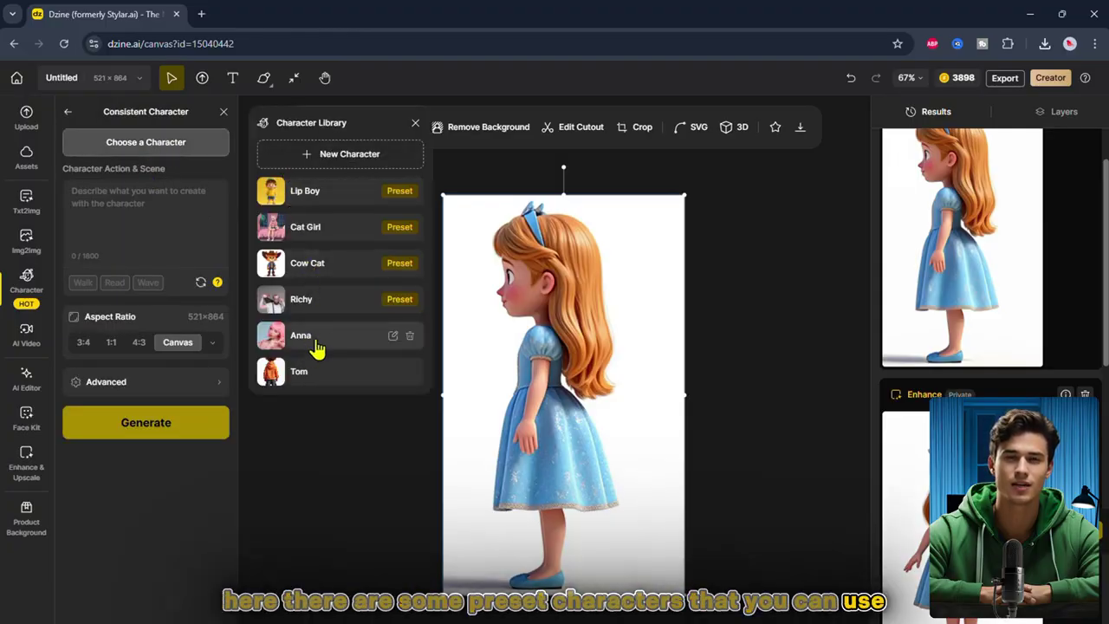
{"action": "left_click", "coordinate": [392, 192]}
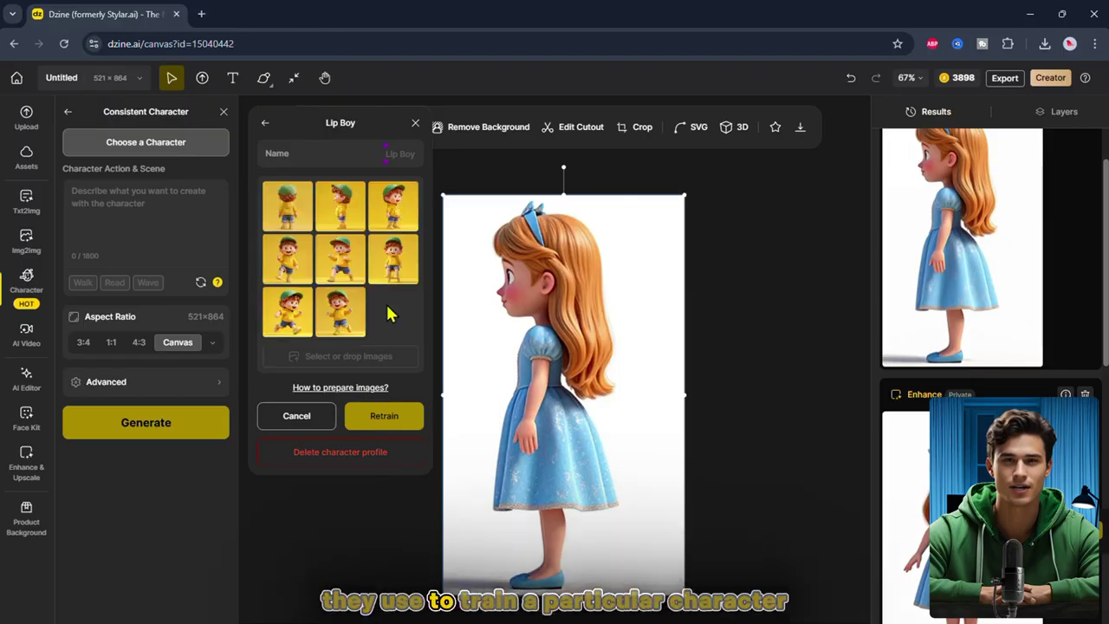
{"action": "left_click", "coordinate": [265, 122]}
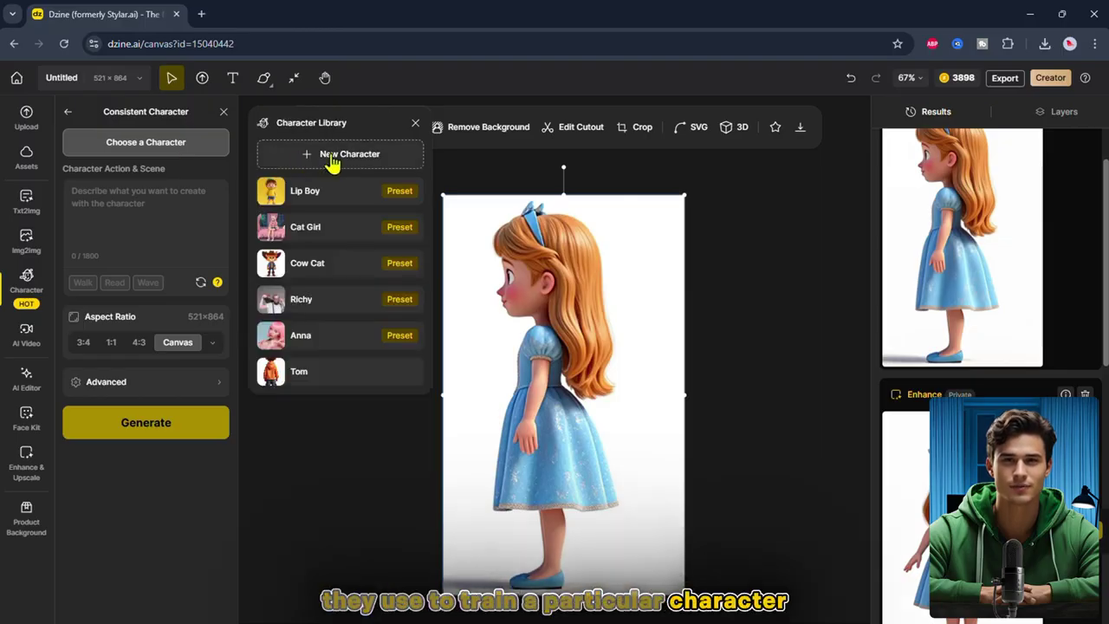
Step: Train a new character named Lily from the images Untitled (3), Untitled (4) and Untitled (5), and choose it from the character library
{"action": "left_click", "coordinate": [333, 157]}
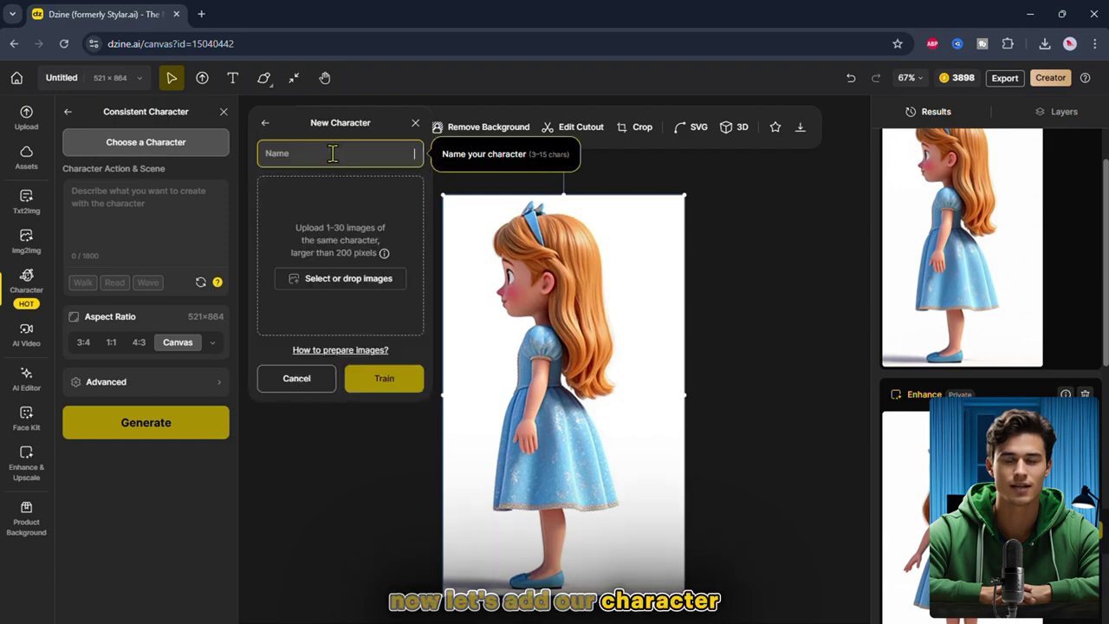
{"action": "type", "text": "Lily"}
{"action": "left_click", "coordinate": [330, 281]}
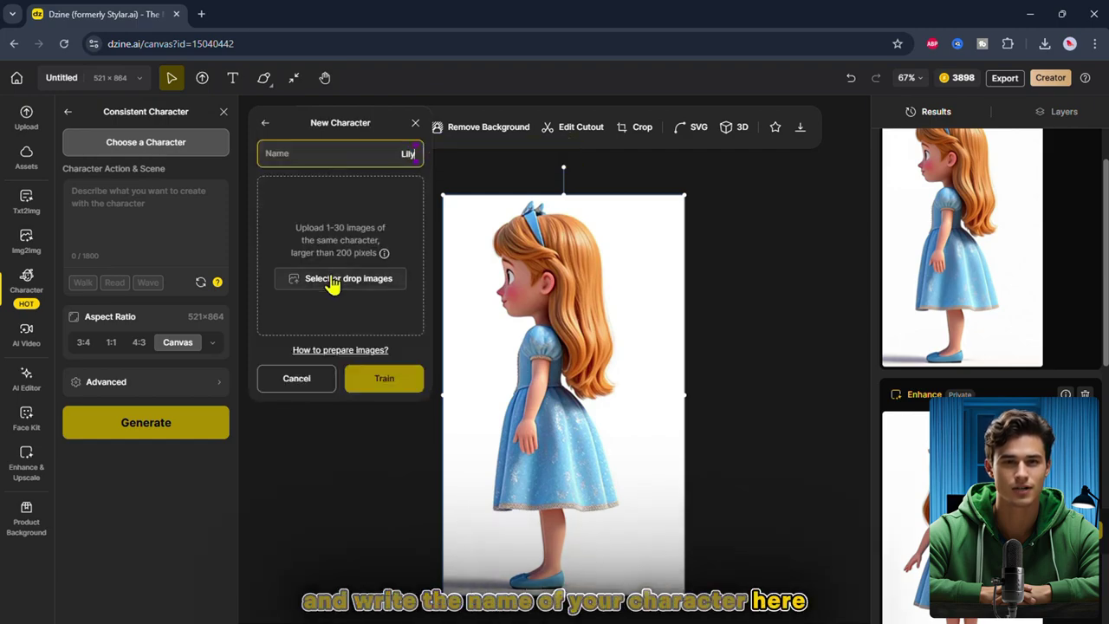
{"action": "key", "text": "ctrl+a"}
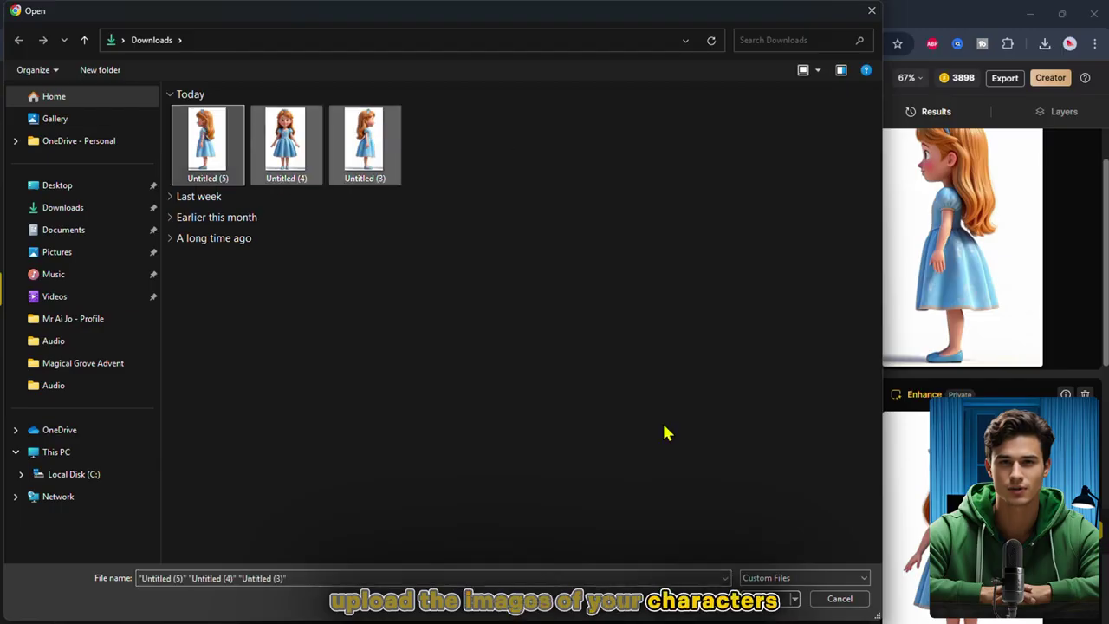
{"action": "left_click", "coordinate": [771, 598]}
{"action": "left_click", "coordinate": [357, 310]}
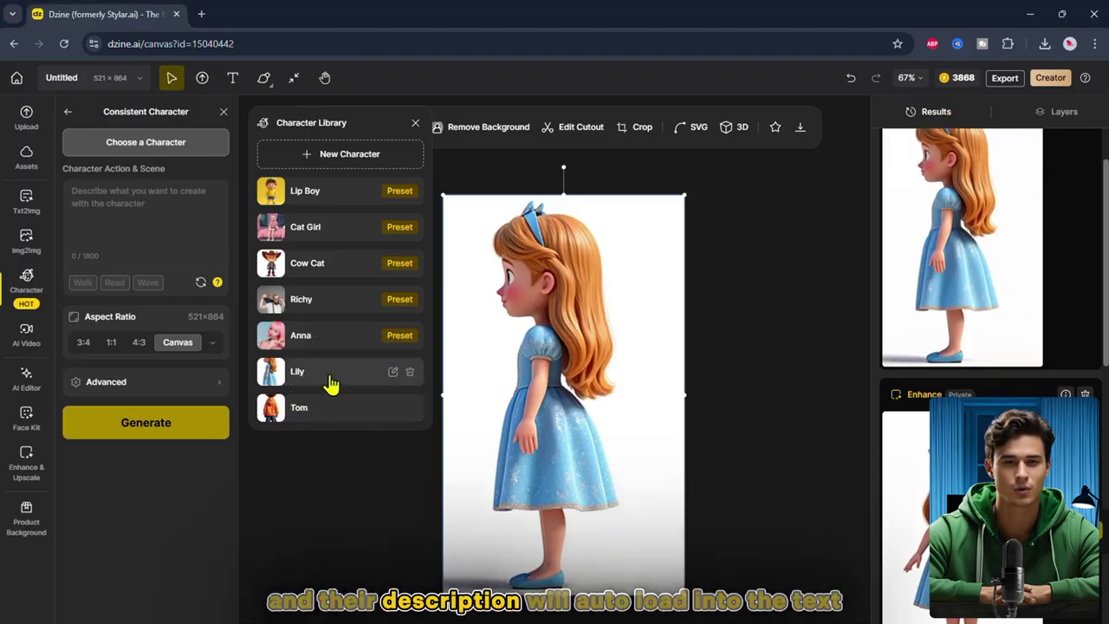
{"action": "left_click", "coordinate": [329, 383]}
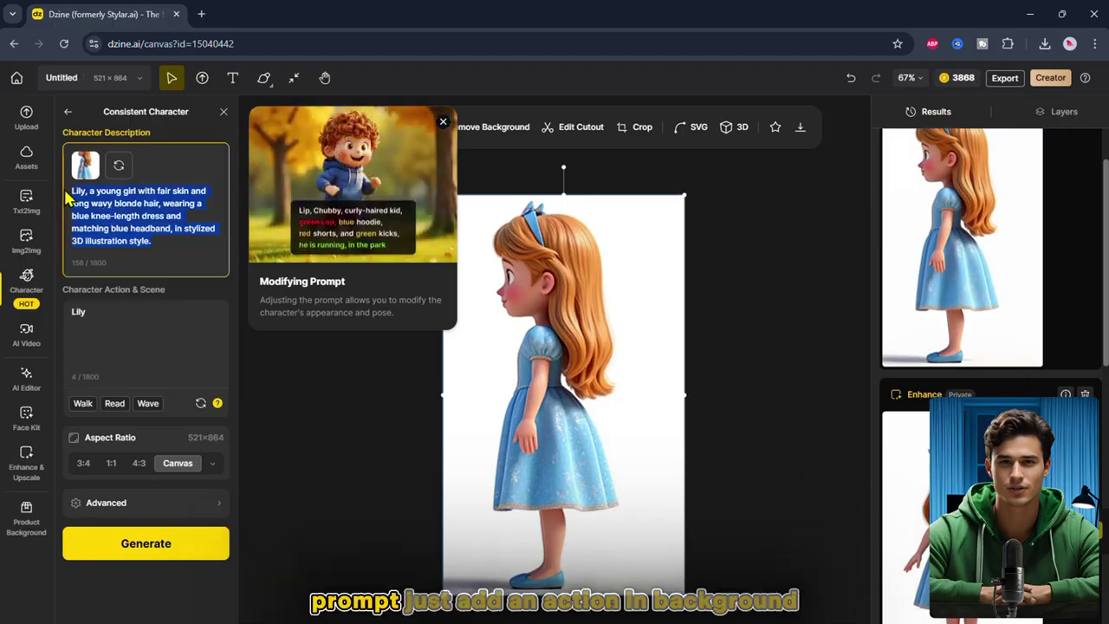
Step: Generate a 16:9 image of the character with the action and scene "Lily is walking at the park."
{"action": "left_click", "coordinate": [89, 315]}
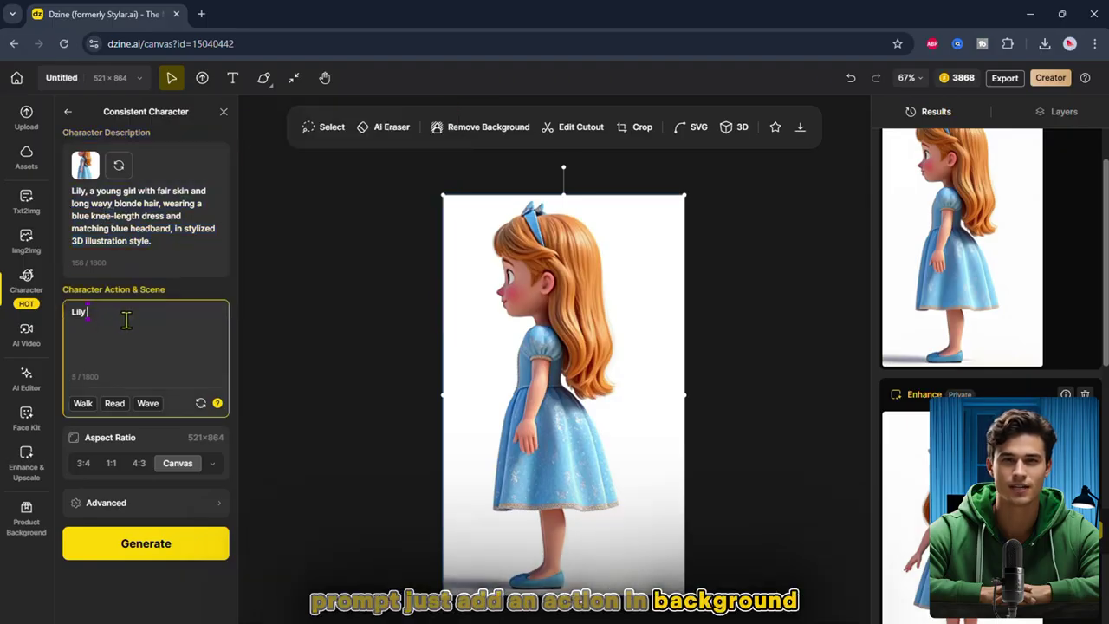
{"action": "type", "text": "walking at the park."}
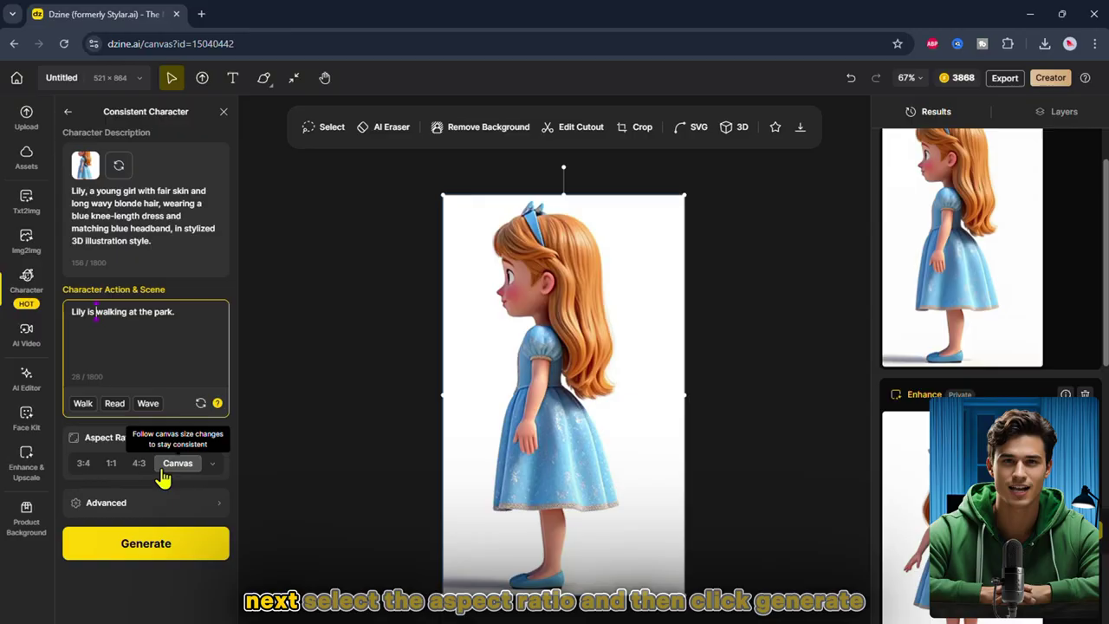
{"action": "left_click", "coordinate": [211, 463]}
{"action": "left_click_drag", "start_coordinate": [357, 216], "coordinate": [410, 217]}
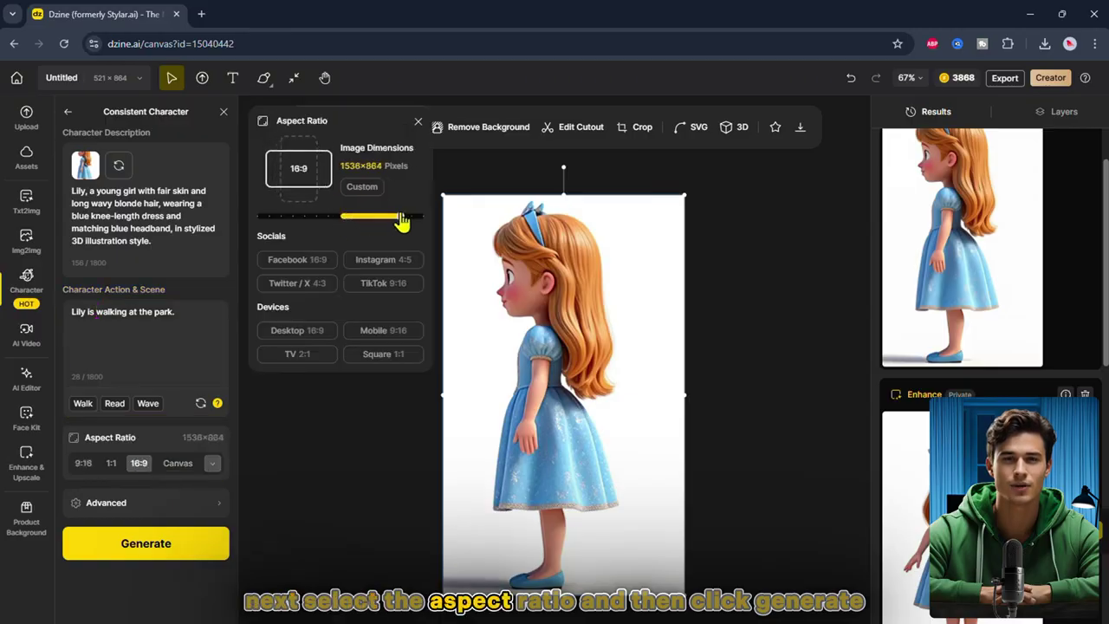
{"action": "left_click", "coordinate": [136, 555]}
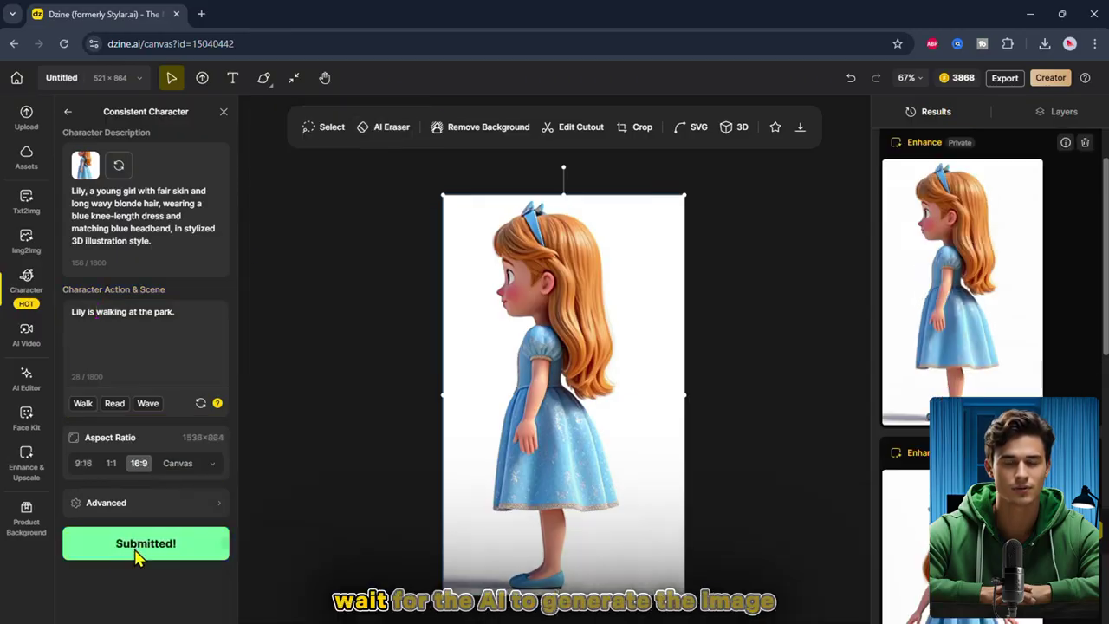
{"action": "mouse_move", "coordinate": [928, 190]}
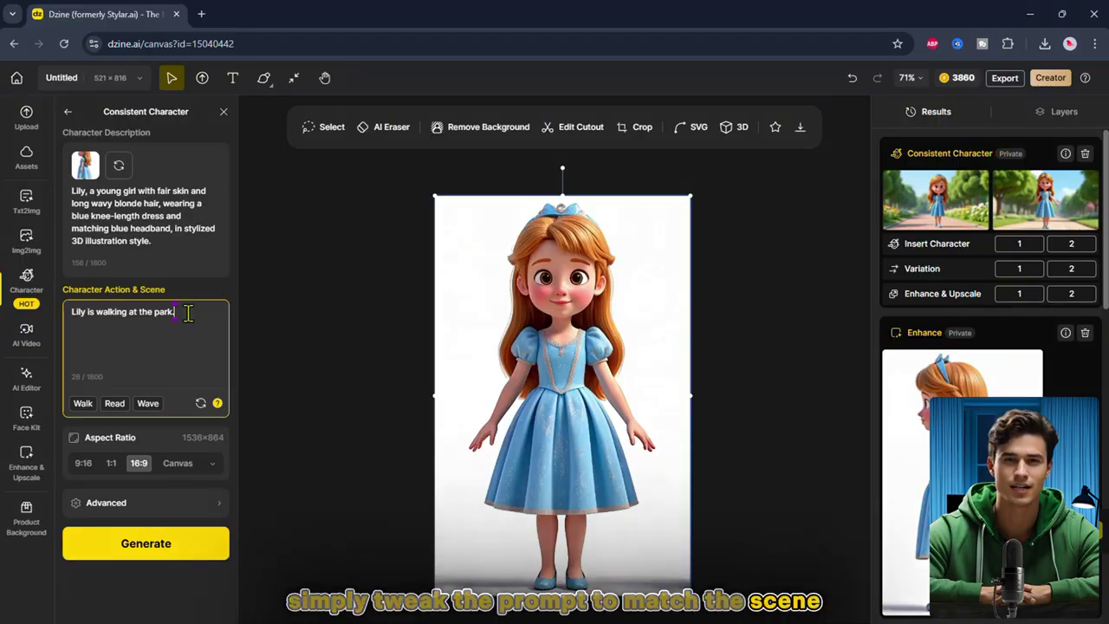
Step: Change the scene to "She twirls gracefully in a grand castle ballroom, her dress flowing as she laughs with delight under the glow of a shimmering chandelier."
{"action": "left_click_drag", "start_coordinate": [188, 314], "coordinate": [69, 320]}
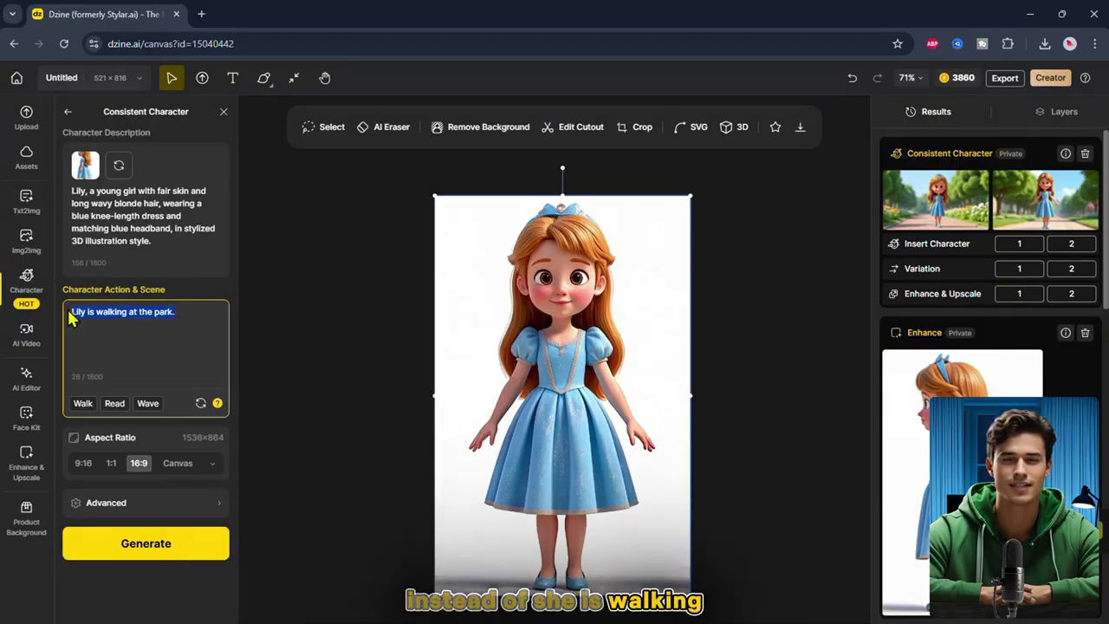
{"action": "type", "text": "she twirls gracefully on a grand ca"}
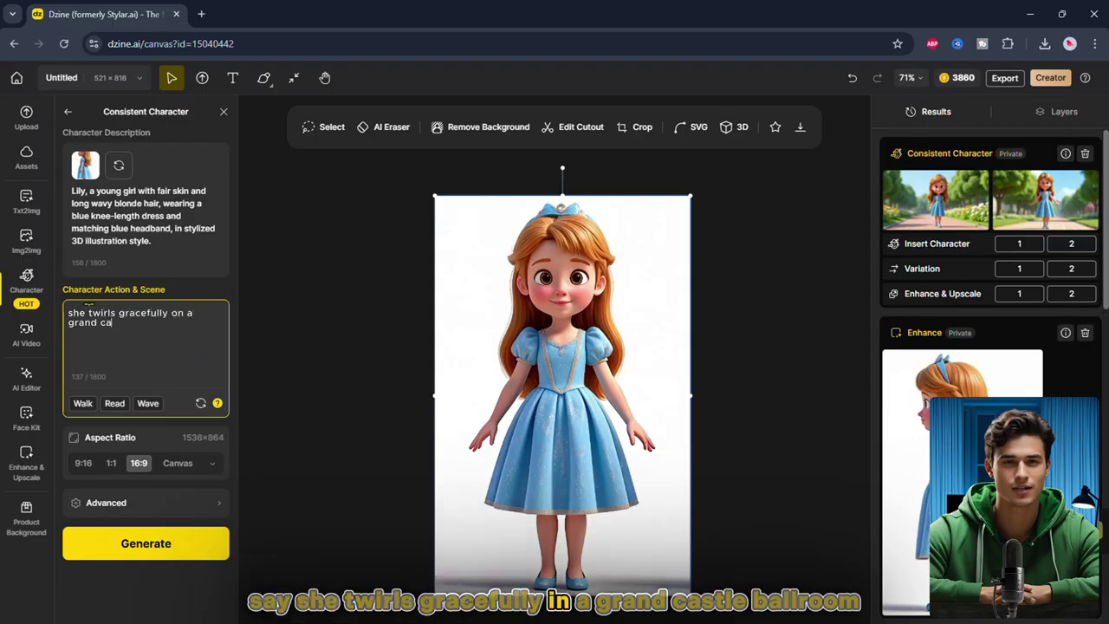
{"action": "type", "text": "stle ballroom, her dress flowing as sh"}
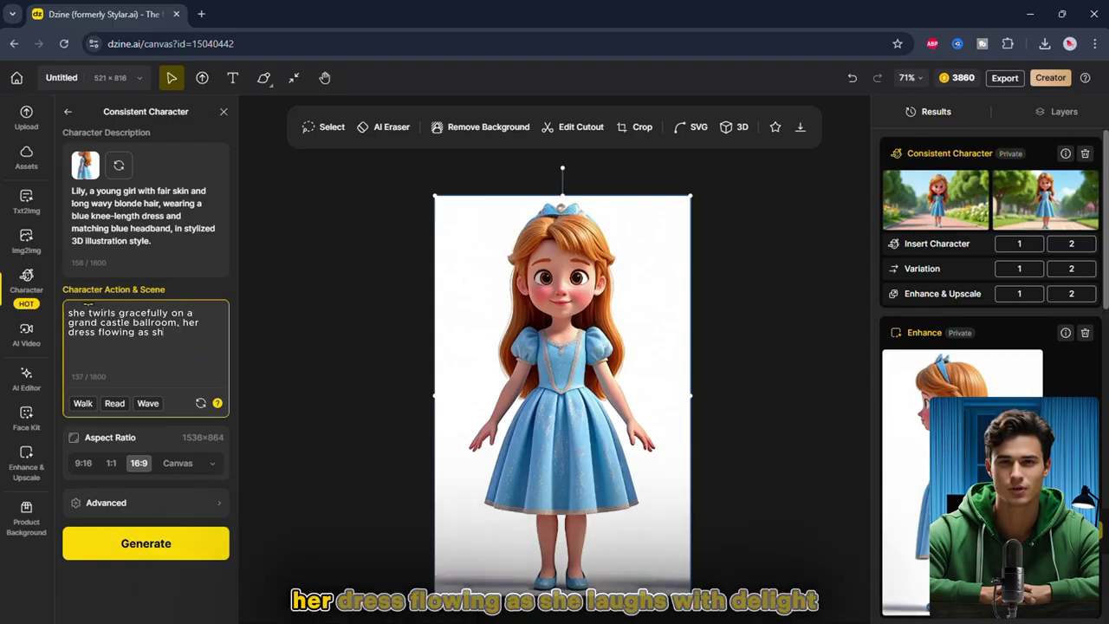
{"action": "type", "text": "e laughs with delight under the glow of a"}
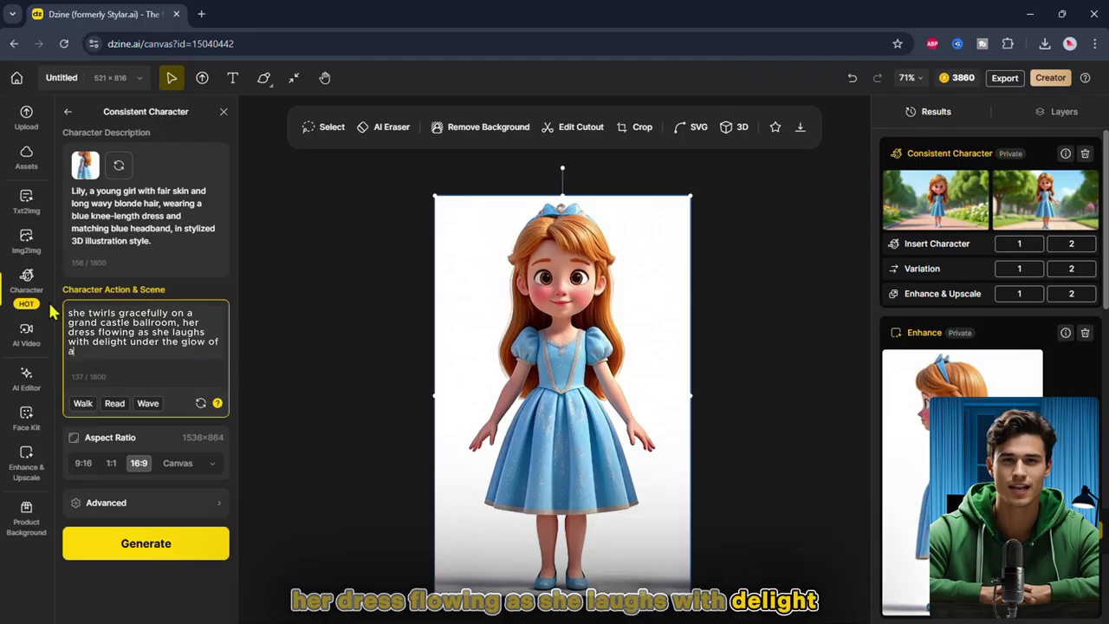
{"action": "type", "text": " shimmering chandelier."}
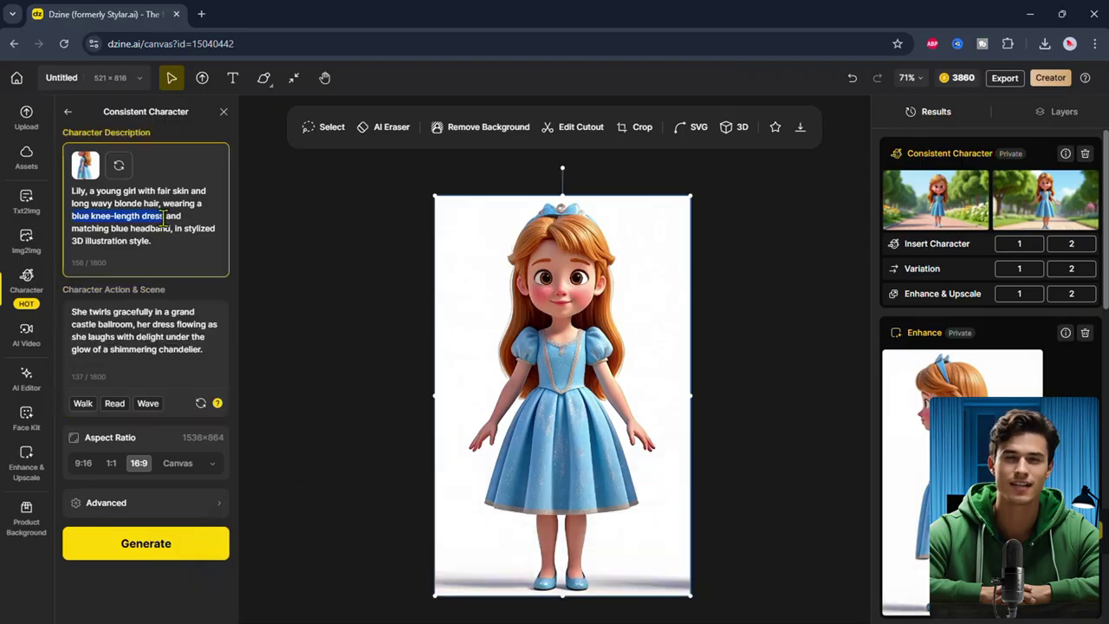
Step: Replace the dress in the character description with "yellow Belle-inspired ball gown with delicate rose details and golden trim" and generate the images
{"action": "type", "text": "wears a yellow Belle-inspired ball gown with delicate rose details and golden trim,"}
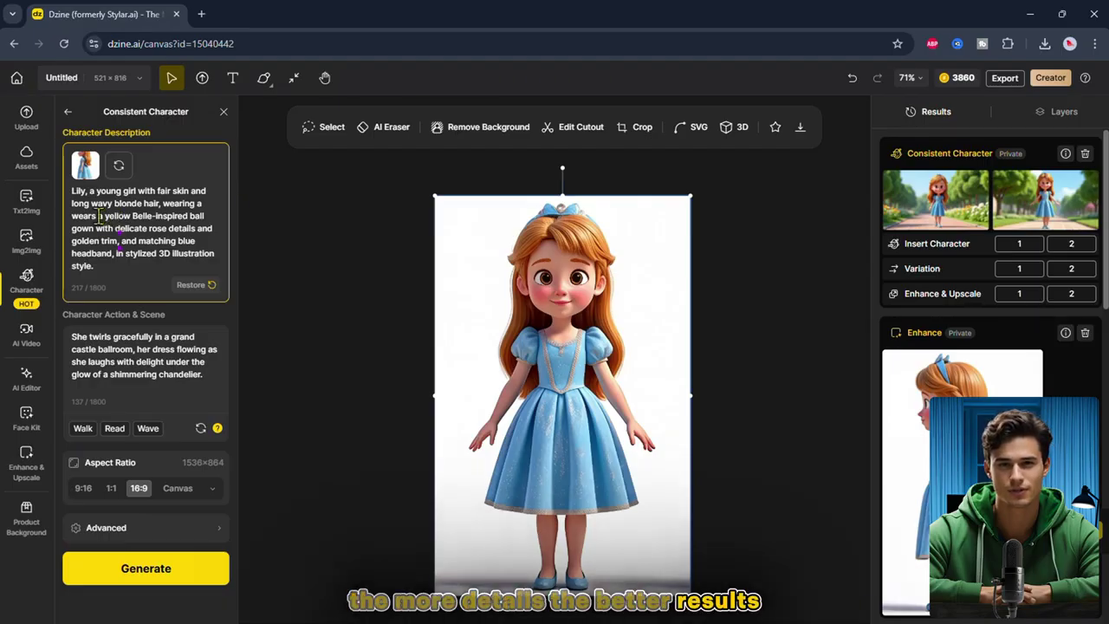
{"action": "left_click", "coordinate": [143, 565]}
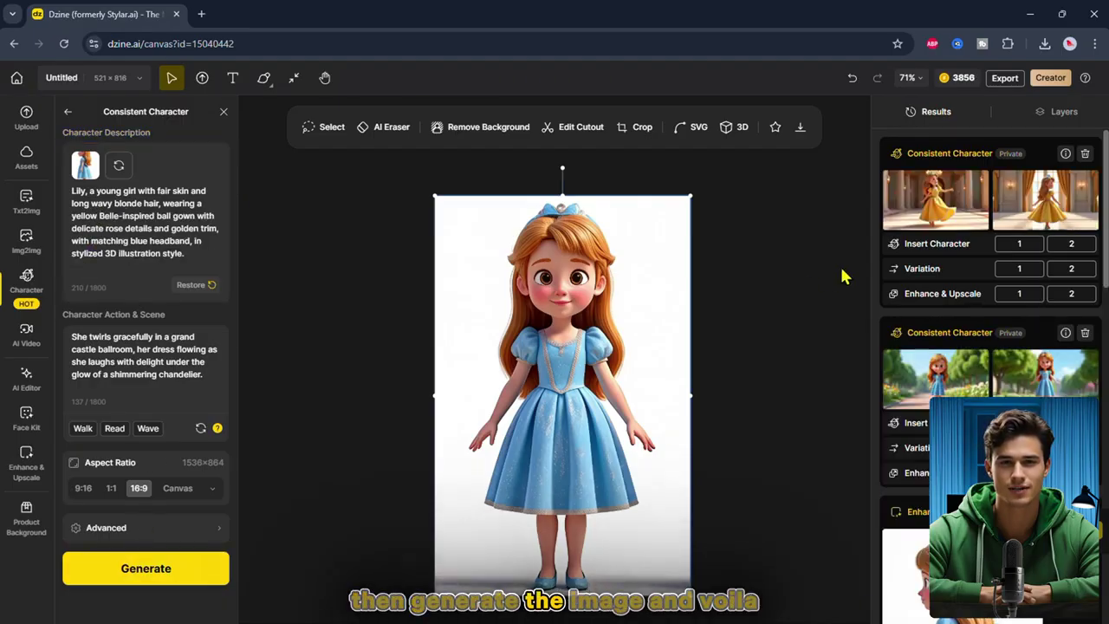
{"action": "mouse_move", "coordinate": [938, 216]}
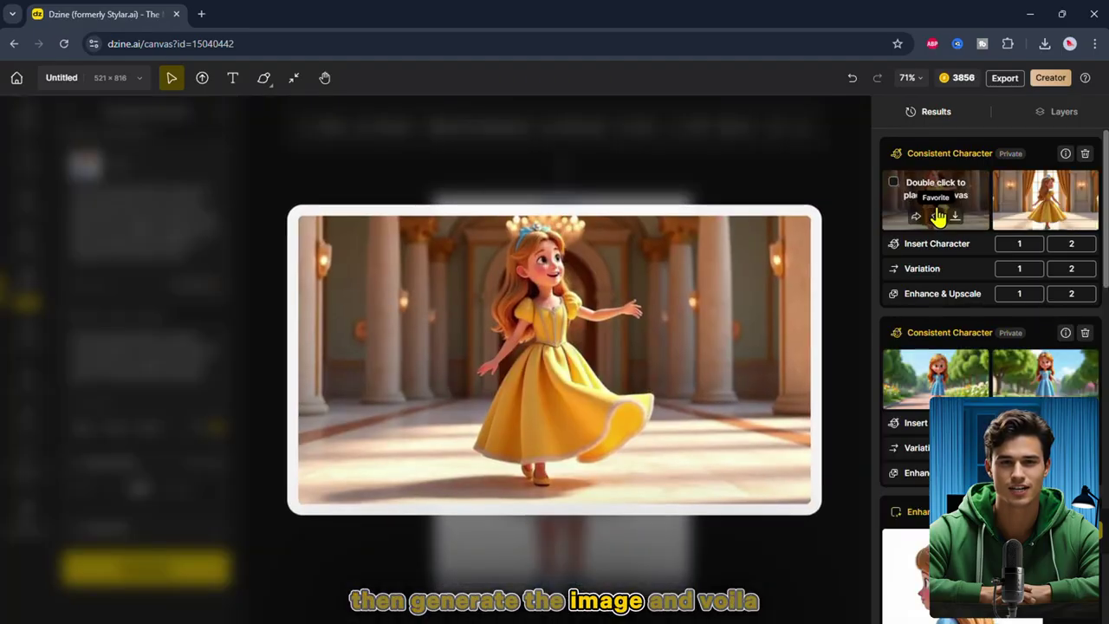